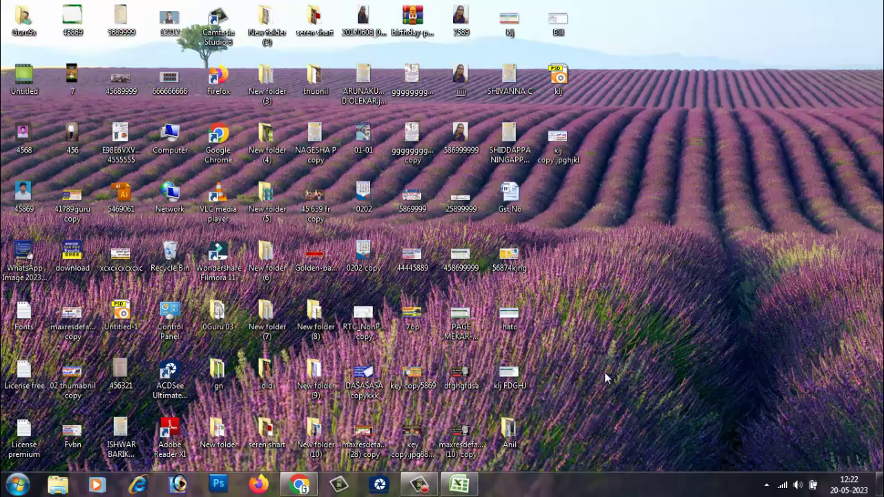
- Restore the Book1 workbook window from the Windows taskbar
{"action": "left_click", "coordinate": [459, 484]}
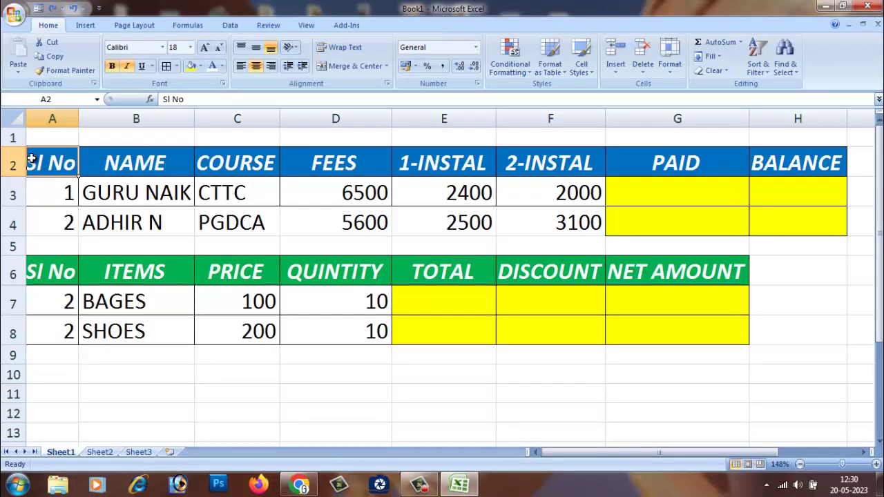
{"action": "left_click_drag", "start_coordinate": [31, 160], "coordinate": [754, 321]}
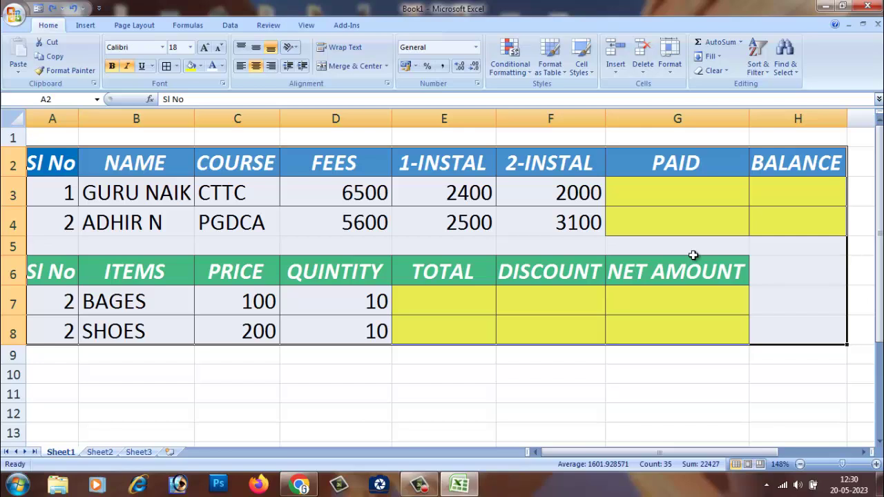
{"action": "left_click", "coordinate": [673, 191]}
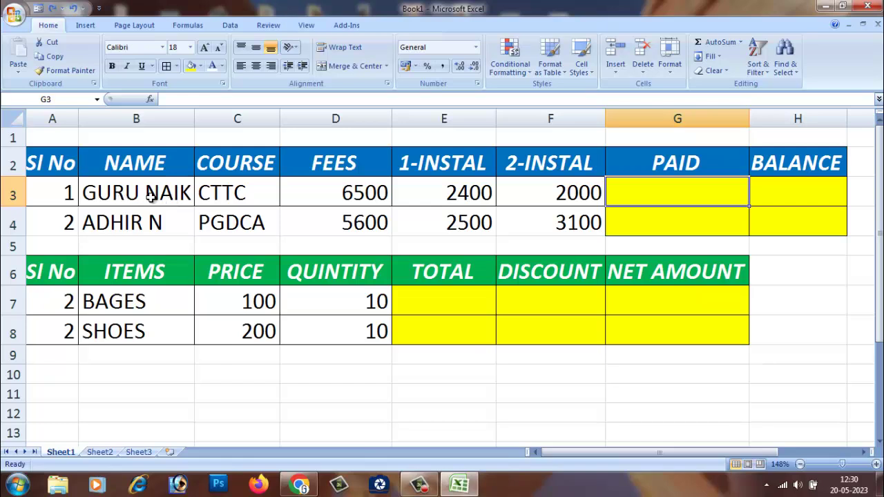
{"action": "left_click", "coordinate": [245, 193]}
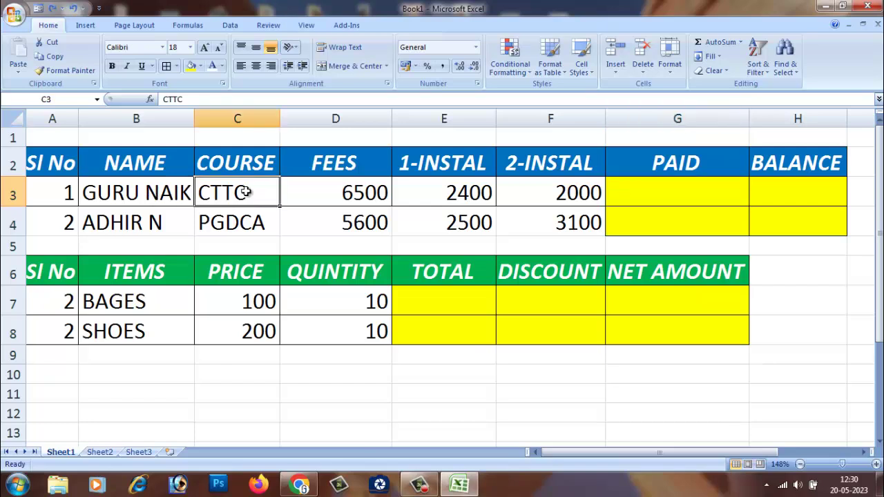
{"action": "left_click", "coordinate": [329, 192]}
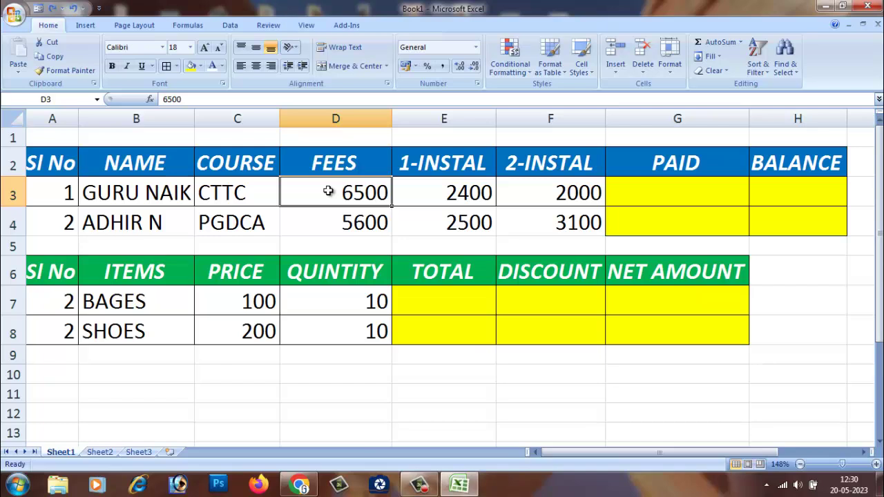
{"action": "left_click", "coordinate": [436, 190]}
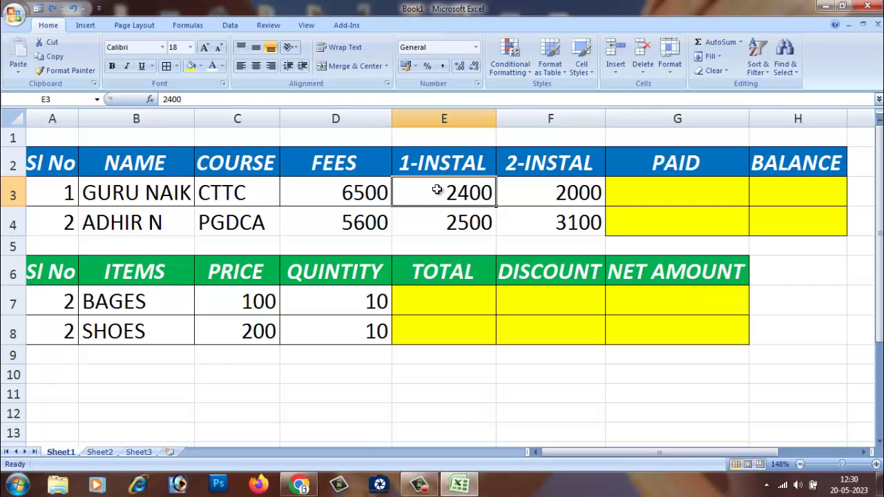
{"action": "left_click", "coordinate": [566, 198]}
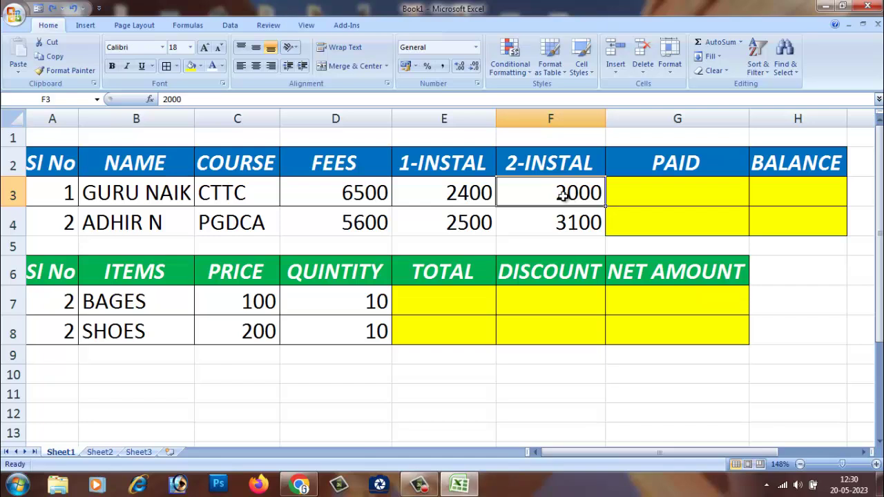
{"action": "left_click", "coordinate": [354, 198]}
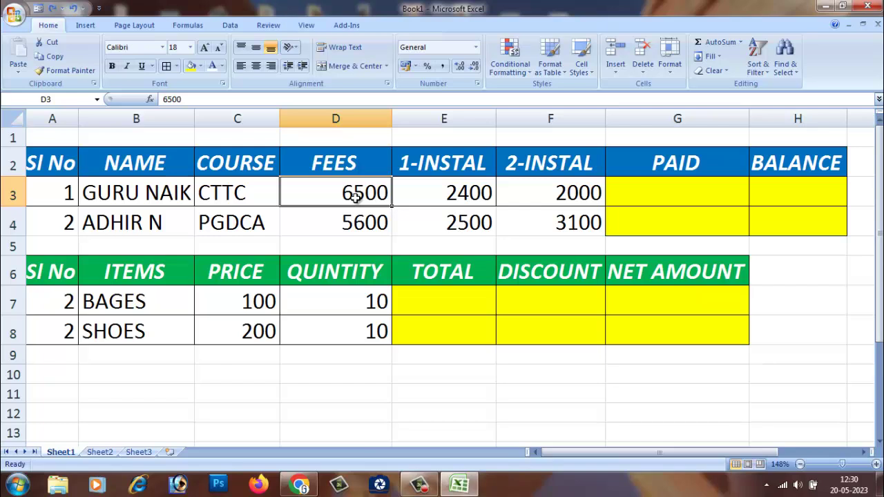
{"action": "left_click", "coordinate": [440, 196]}
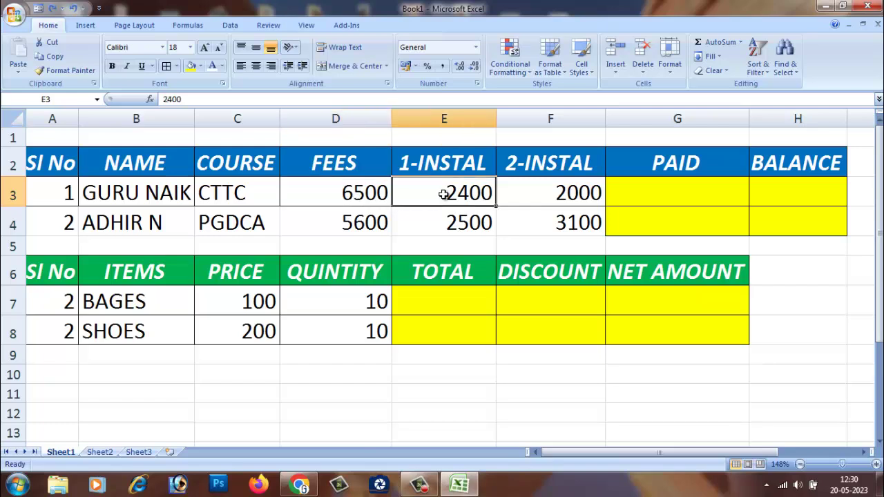
{"action": "left_click", "coordinate": [566, 200]}
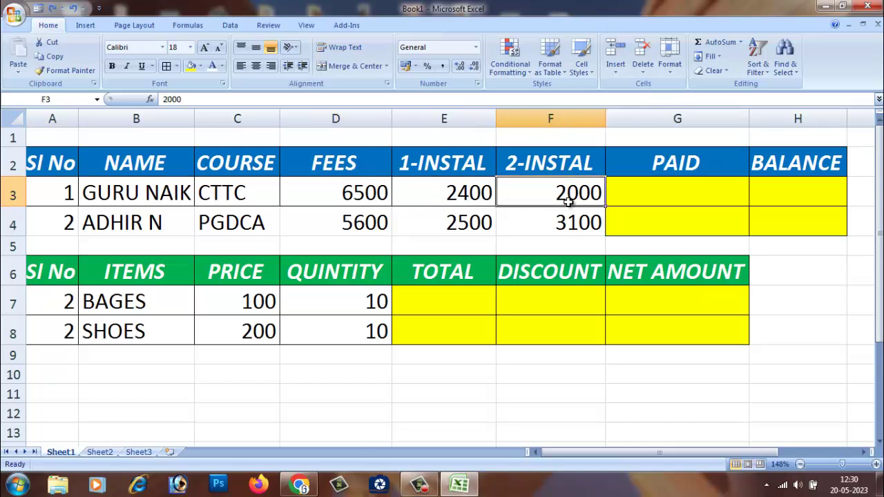
{"action": "left_click", "coordinate": [650, 193]}
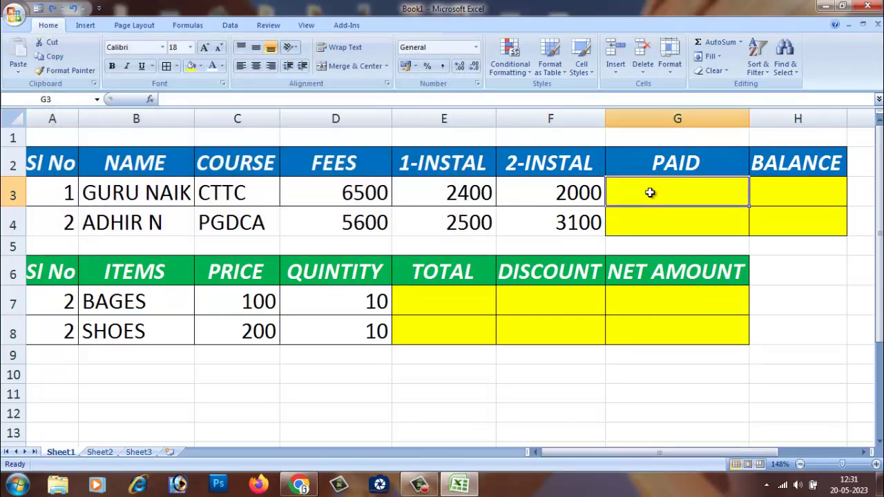
- Enter =E3+F3 in G3 so the first student's PAID shows 4400
{"action": "type", "text": "="}
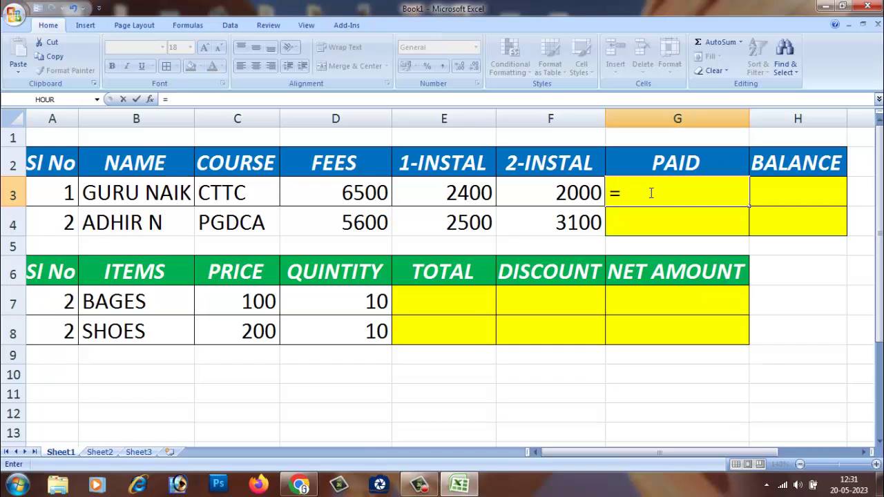
{"action": "left_click", "coordinate": [450, 196]}
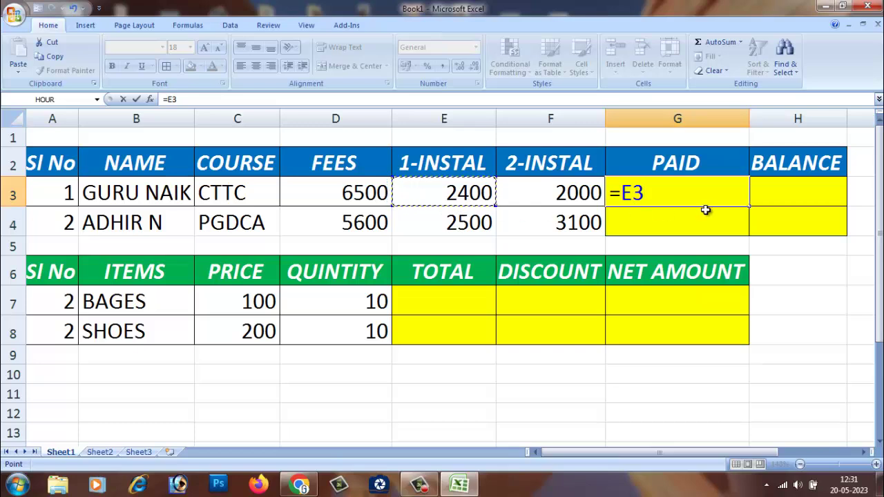
{"action": "type", "text": "+"}
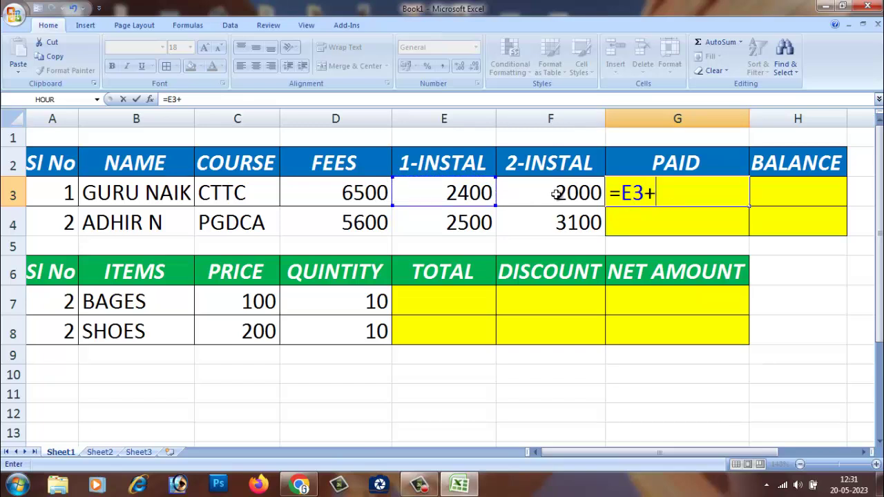
{"action": "left_click", "coordinate": [556, 194]}
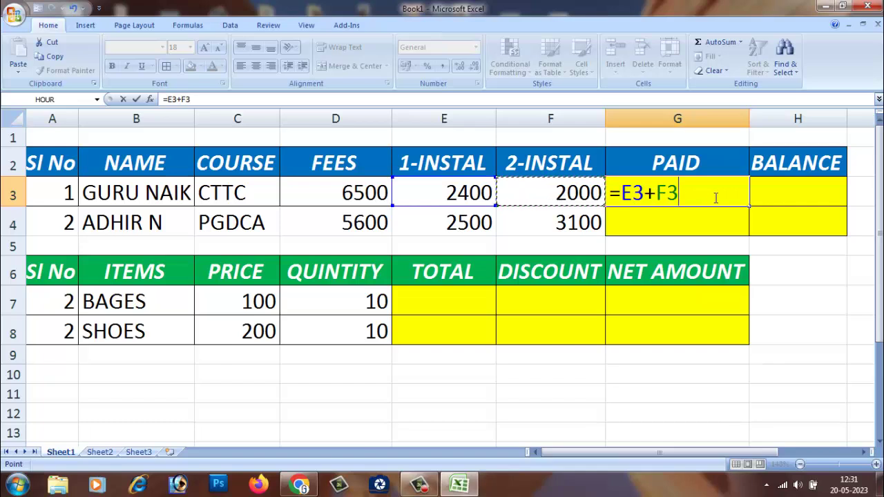
{"action": "key", "text": "Return"}
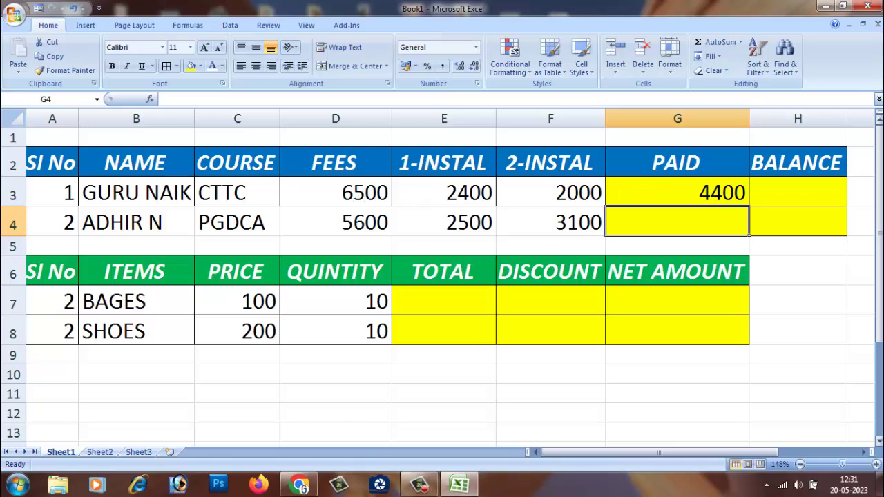
- Clear G3 and rebuild it with AutoSum as =SUM(E3:F3), still giving 4400
{"action": "left_click", "coordinate": [693, 199]}
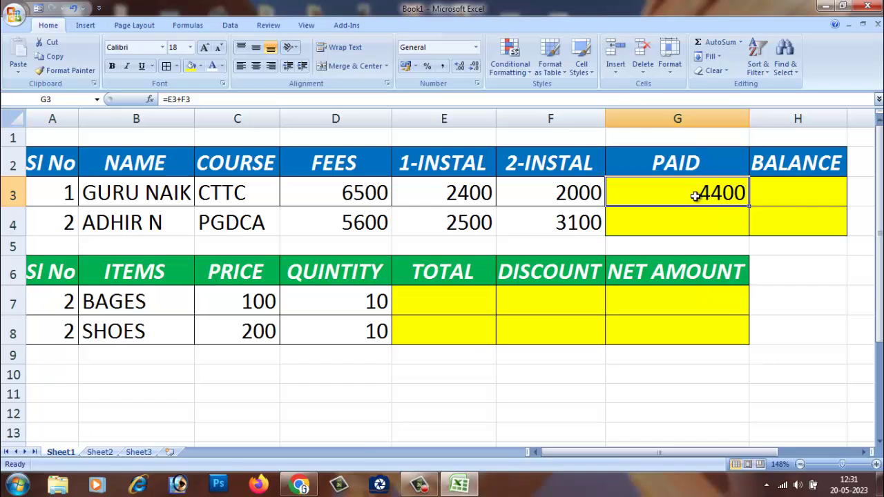
{"action": "double_click", "coordinate": [694, 196]}
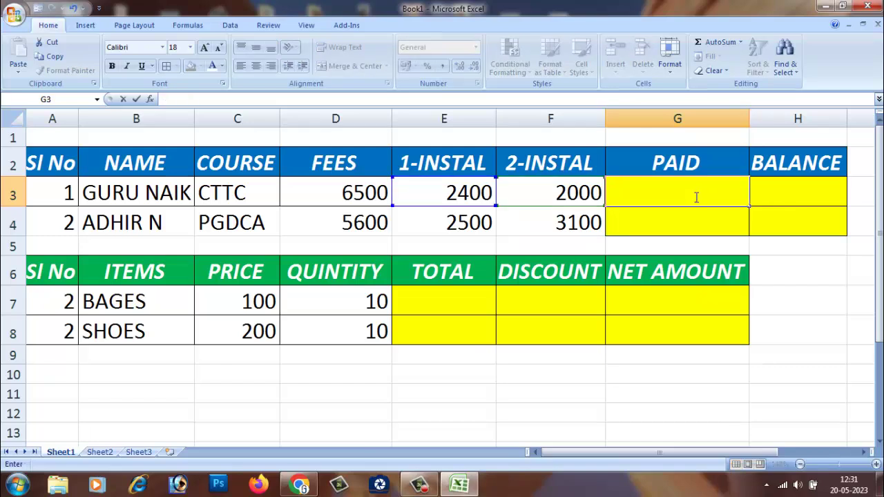
{"action": "type", "text": "="}
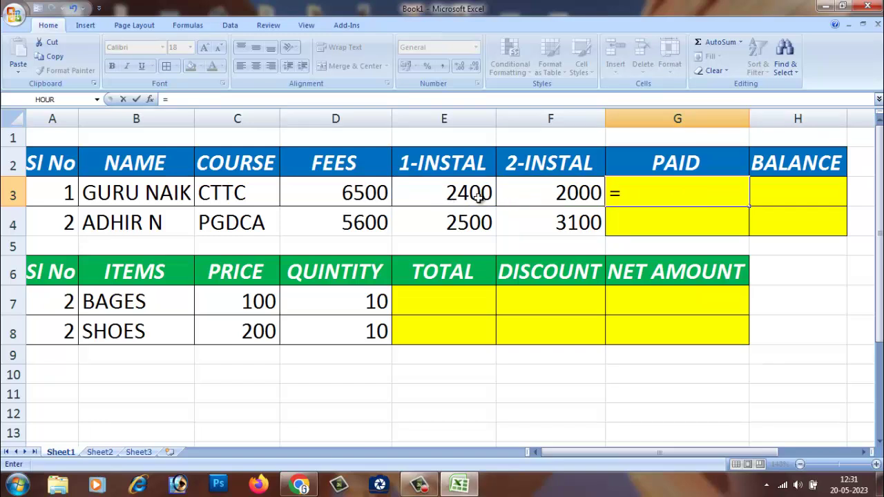
{"action": "key", "text": "BackSpace"}
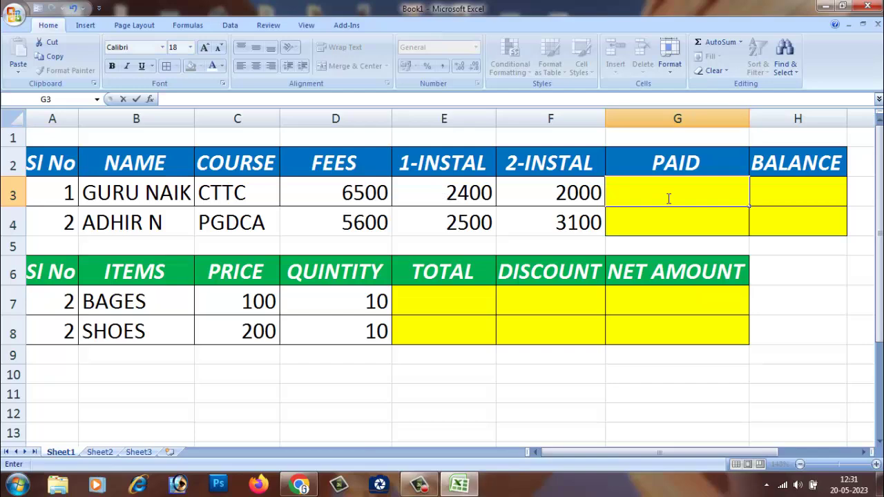
{"action": "left_click_drag", "start_coordinate": [457, 191], "coordinate": [572, 193]}
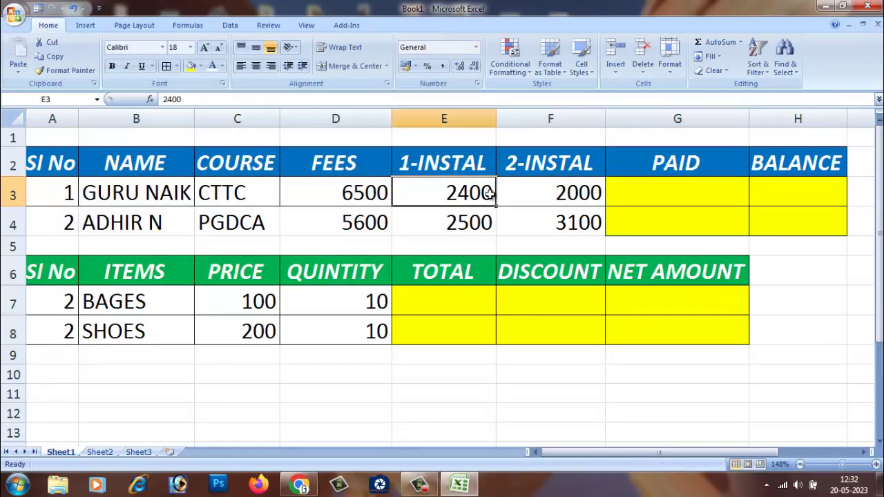
{"action": "left_click_drag", "start_coordinate": [572, 194], "coordinate": [652, 194]}
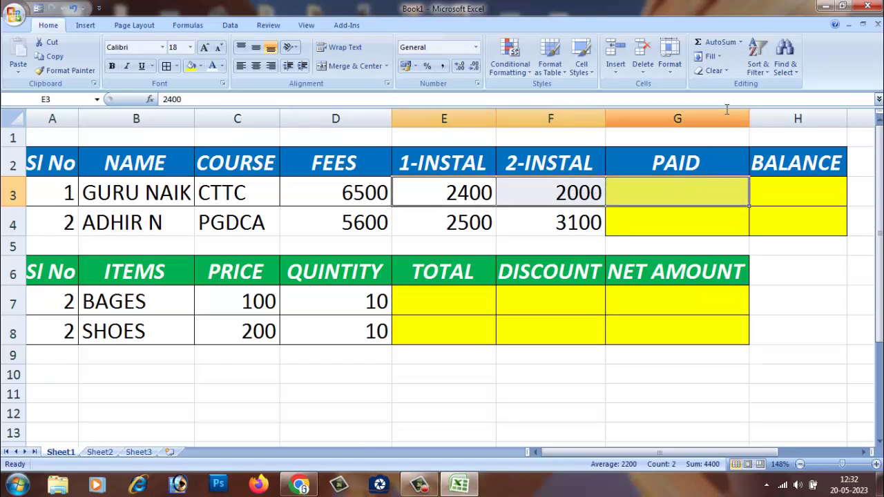
{"action": "left_click", "coordinate": [725, 44]}
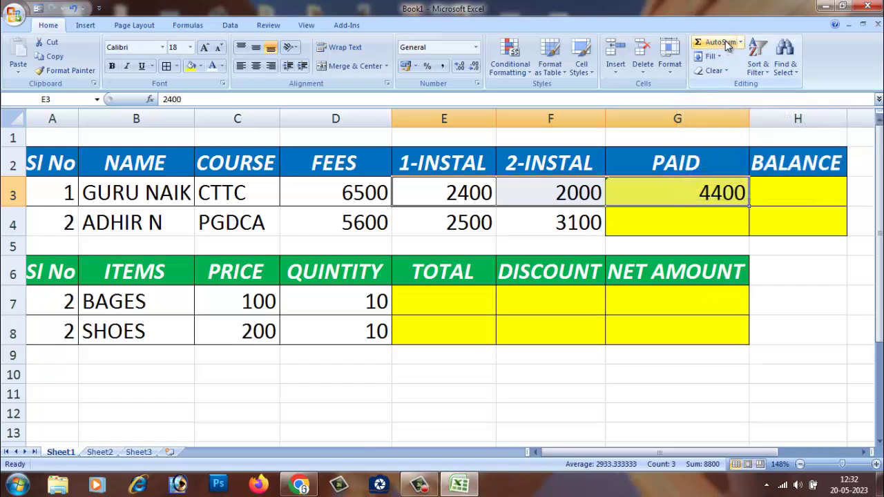
{"action": "left_click", "coordinate": [658, 193]}
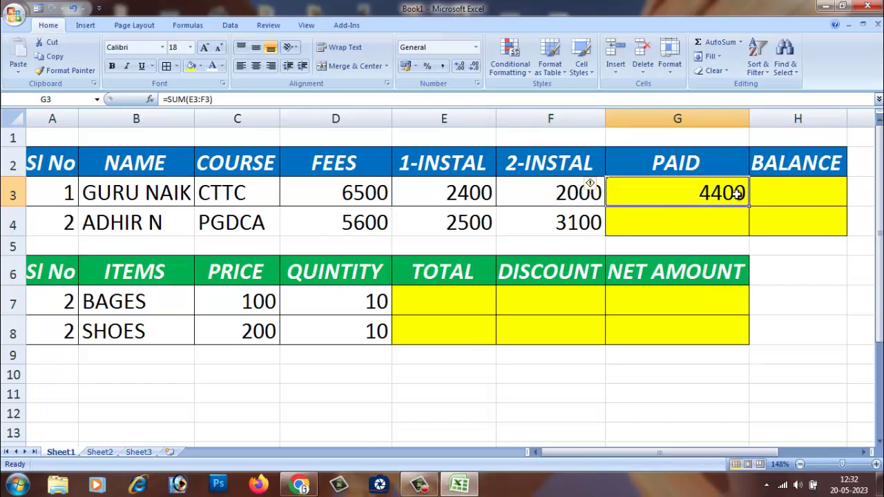
- In G4, begin the second student's PAID formula as =SUM(
{"action": "left_click", "coordinate": [707, 227]}
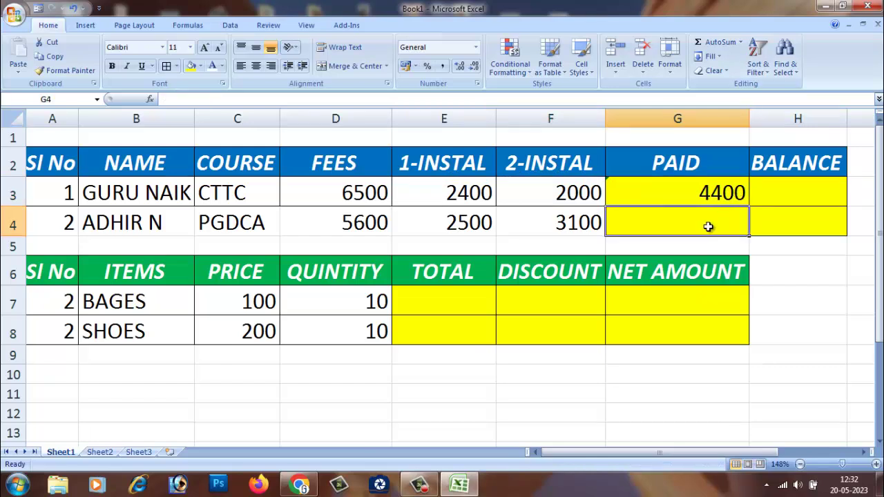
{"action": "type", "text": "="}
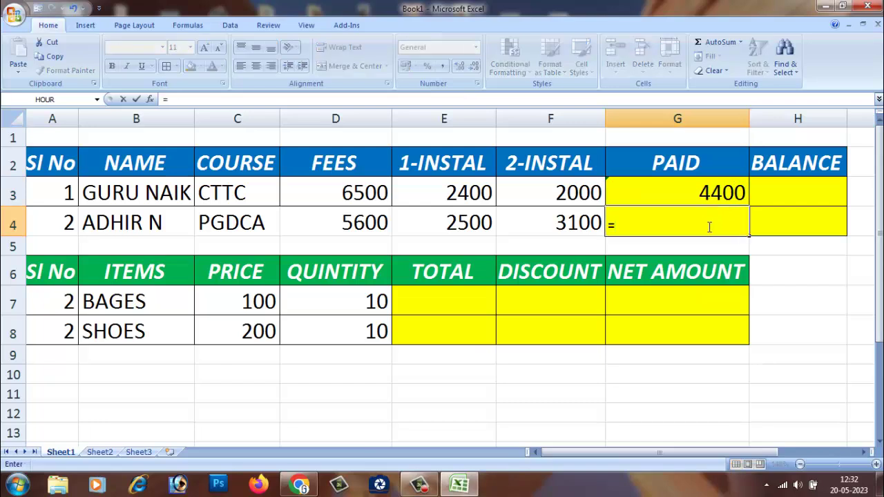
{"action": "left_click", "coordinate": [461, 228]}
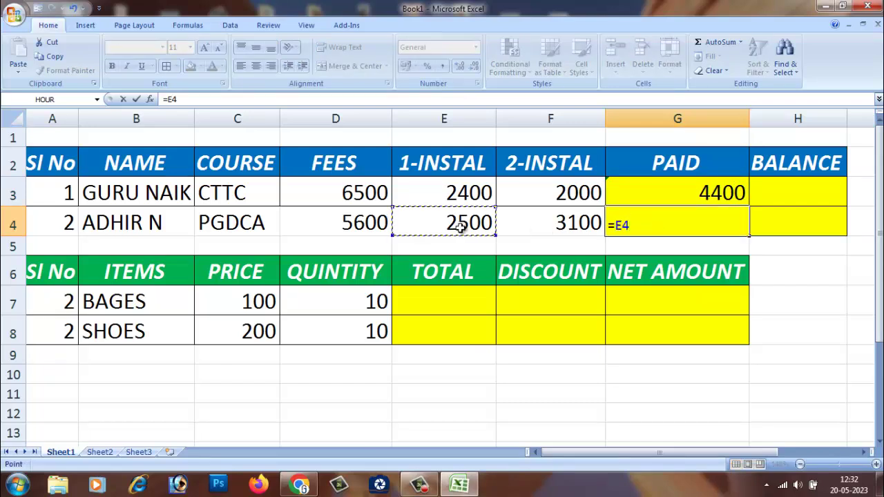
{"action": "key", "text": "BackSpace"}
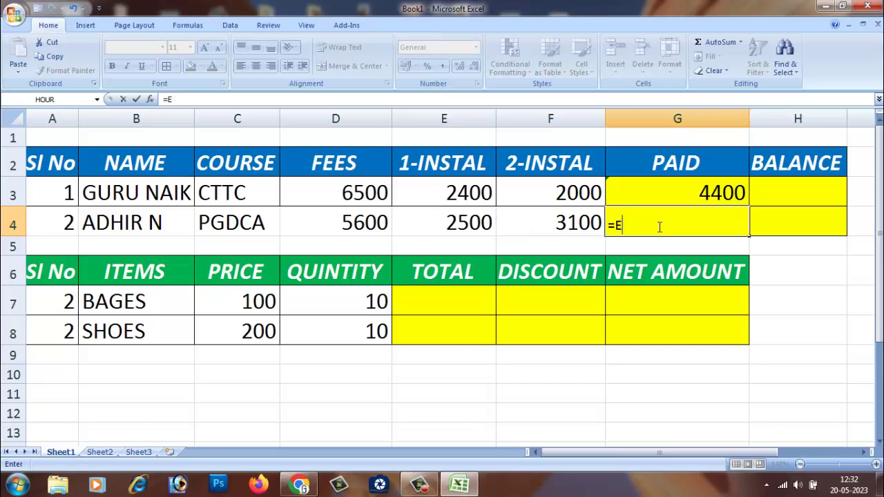
{"action": "key", "text": "BackSpace"}
{"action": "type", "text": "sum"}
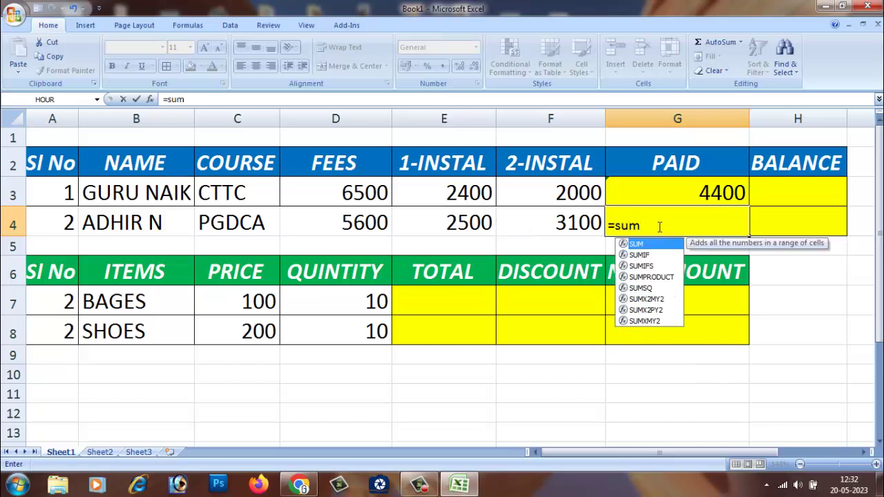
{"action": "type", "text": "("}
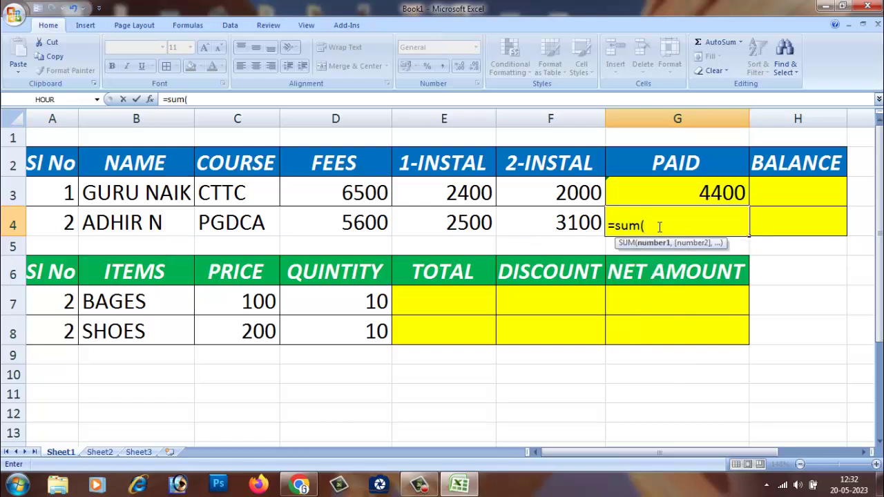
{"action": "key", "text": "BackSpace"}
{"action": "key", "text": "BackSpace"}
{"action": "key", "text": "BackSpace"}
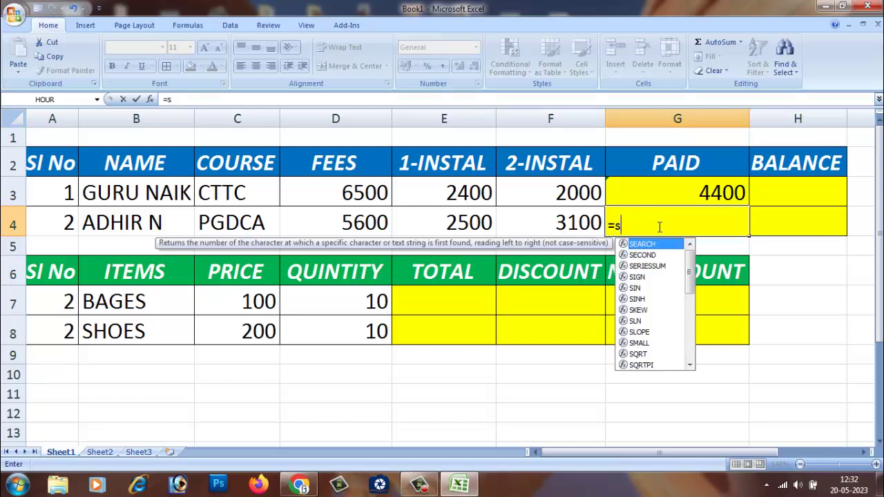
{"action": "key", "text": "BackSpace"}
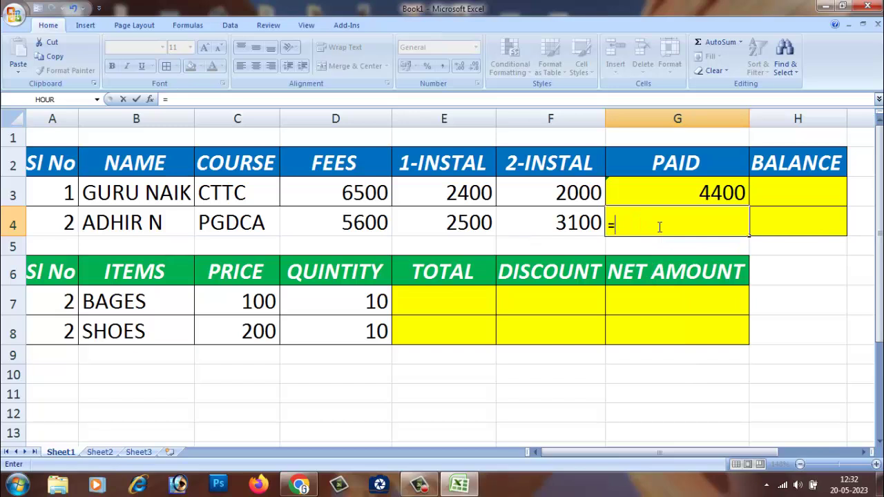
{"action": "type", "text": "SU"}
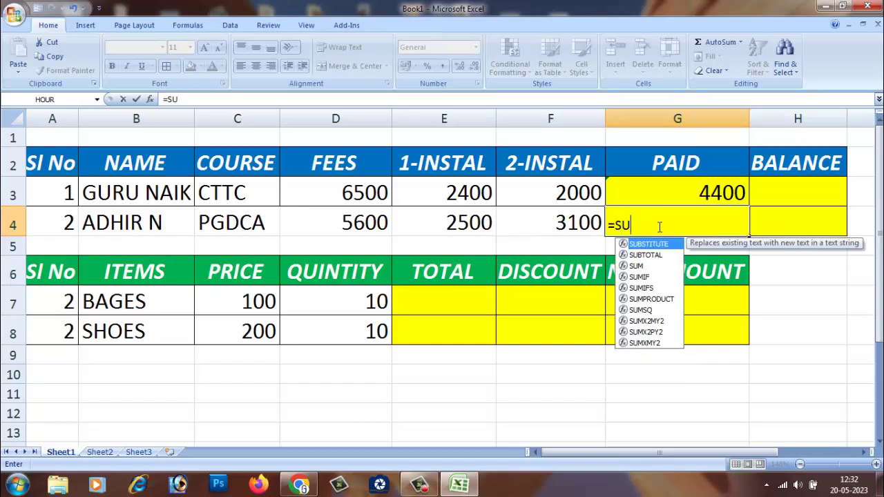
{"action": "type", "text": "M"}
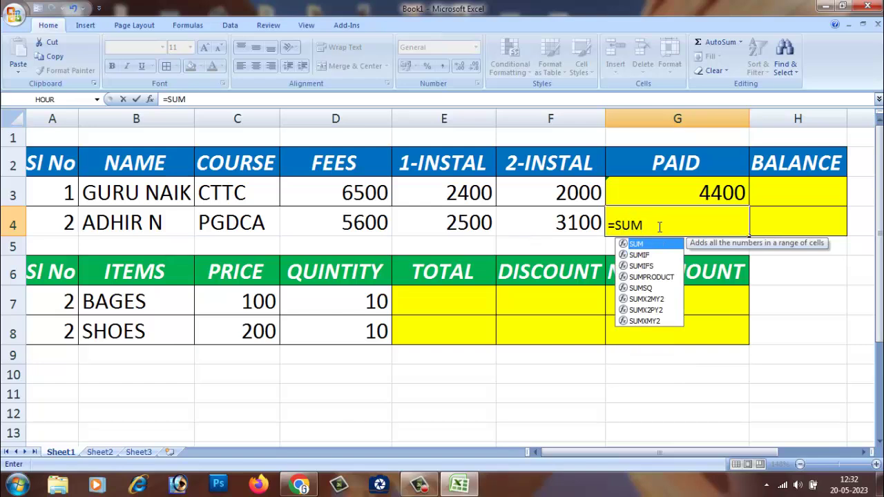
{"action": "type", "text": "("}
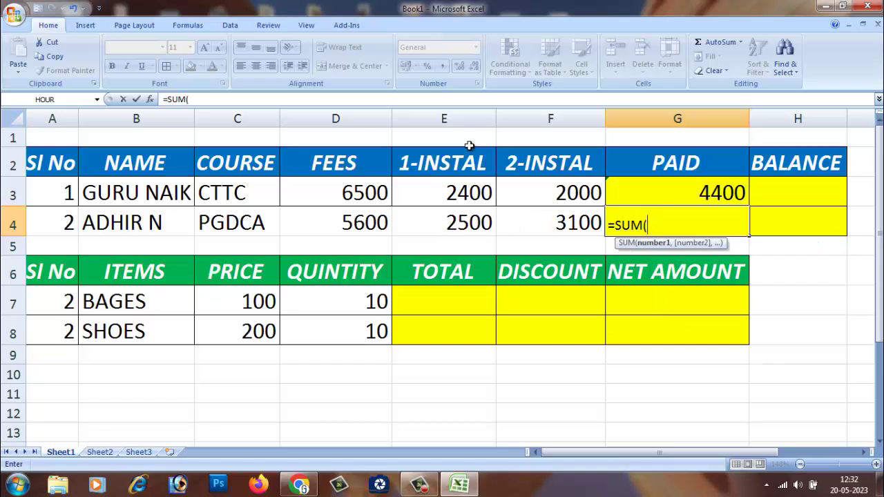
- Complete the G4 formula as =SUM(E4:F4), giving 5600
{"action": "left_click", "coordinate": [458, 230]}
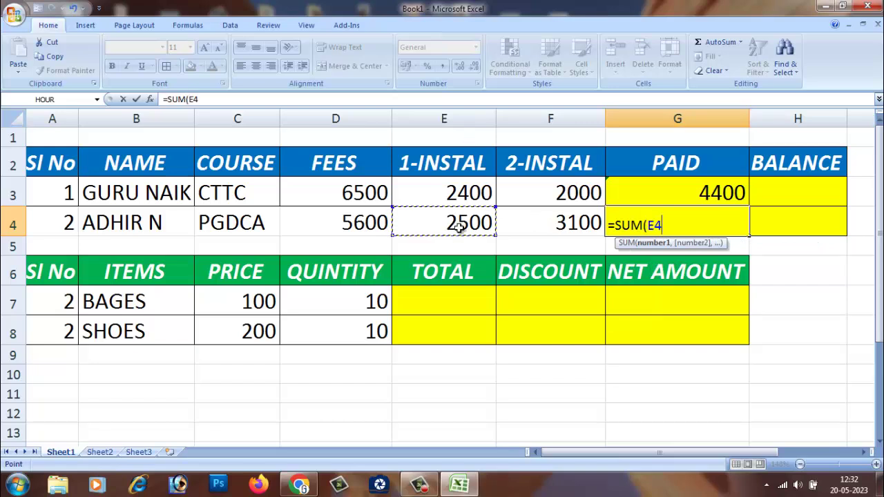
{"action": "key", "text": "F8"}
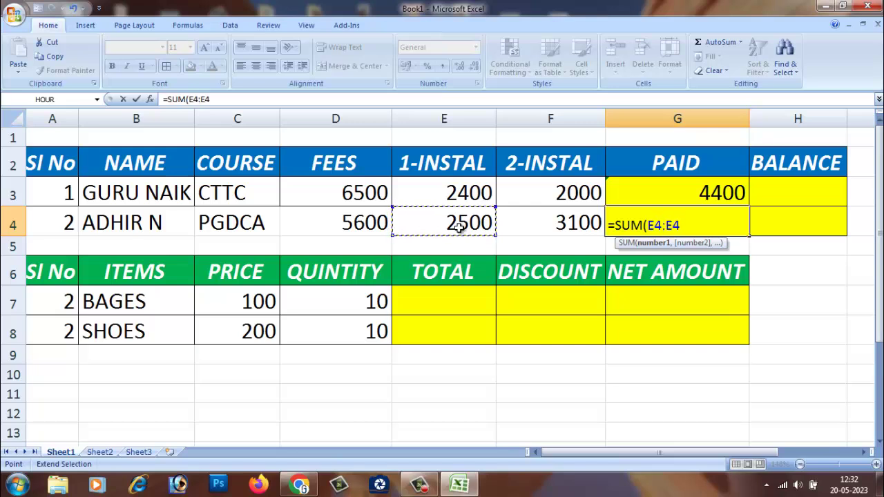
{"action": "left_click", "coordinate": [548, 220]}
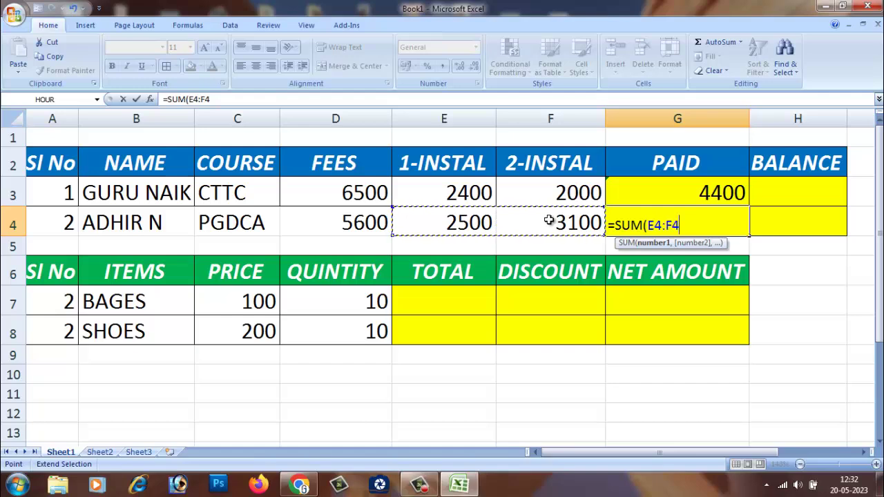
{"action": "type", "text": ")"}
{"action": "key", "text": "Return"}
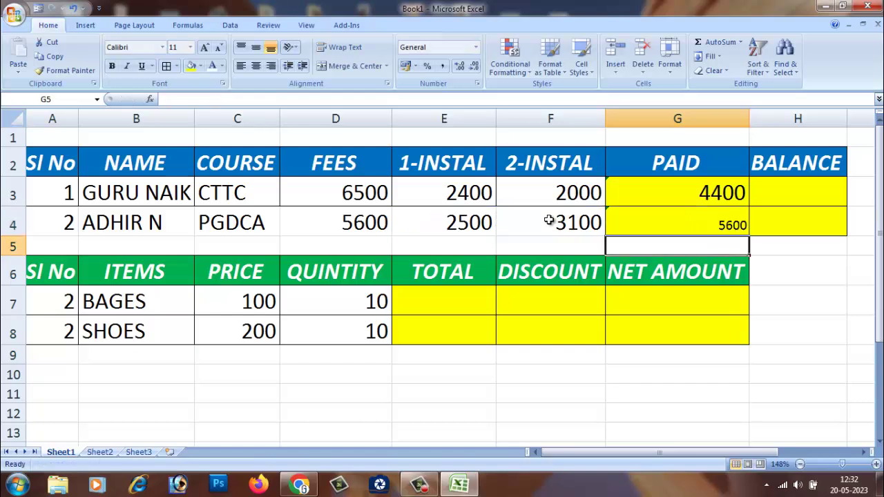
- Make G4's 5600 18-point bold, then review G3 and select H3
{"action": "left_click", "coordinate": [714, 227]}
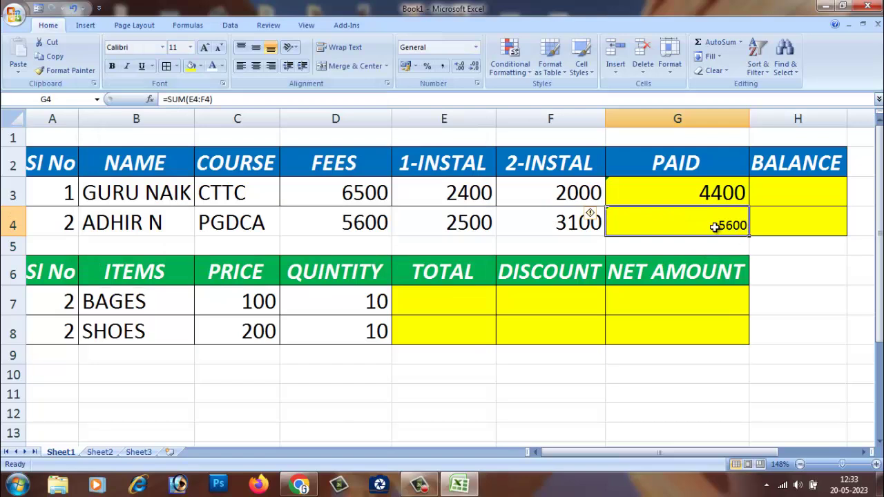
{"action": "left_click", "coordinate": [205, 48]}
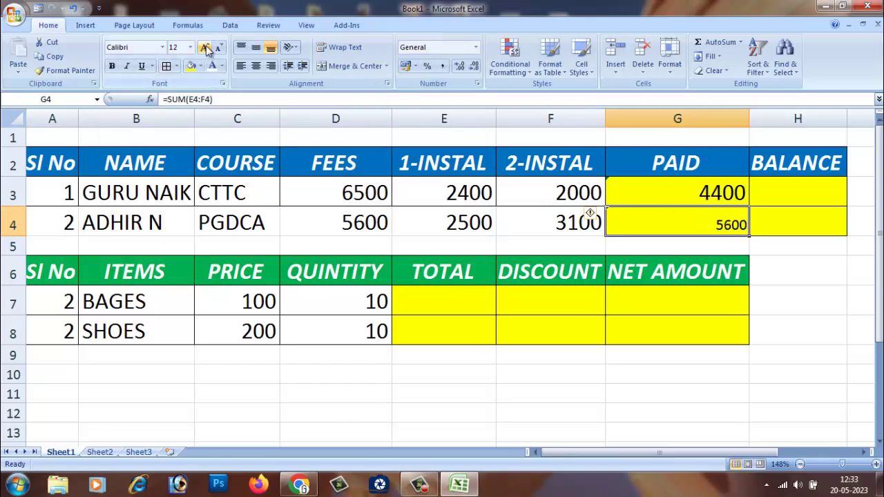
{"action": "left_click", "coordinate": [205, 47]}
{"action": "left_click", "coordinate": [205, 47]}
{"action": "left_click", "coordinate": [205, 48]}
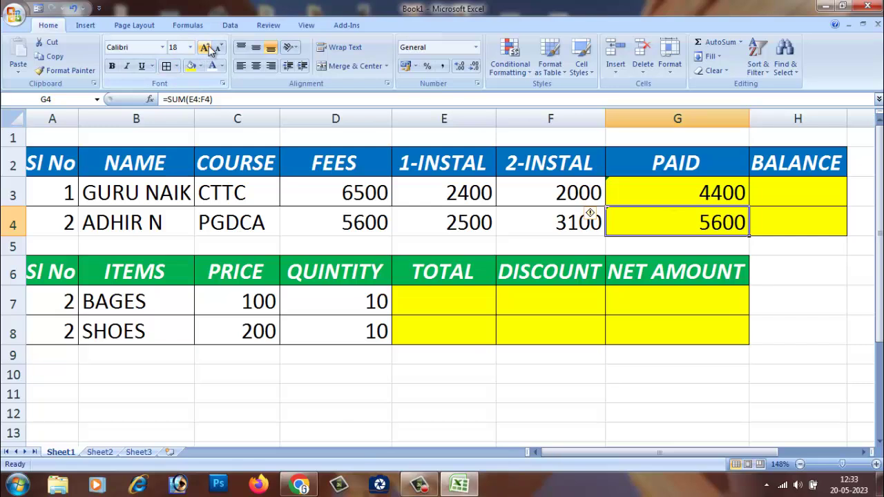
{"action": "left_click", "coordinate": [111, 66]}
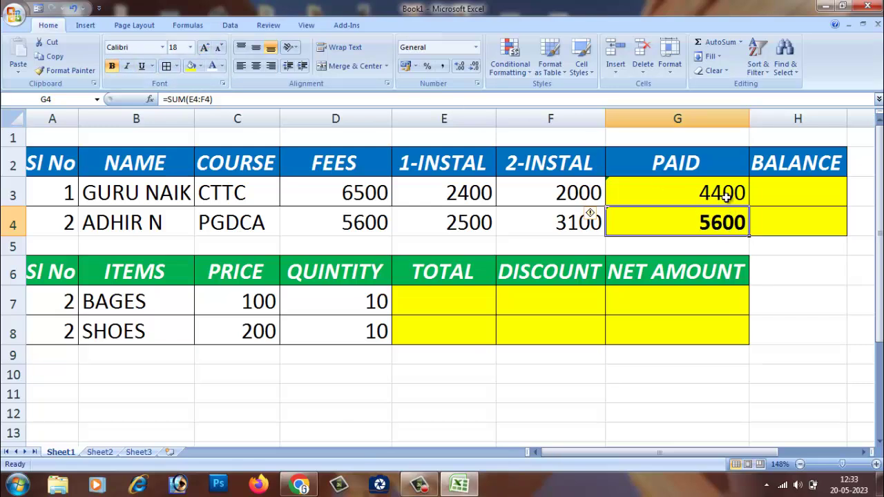
{"action": "left_click", "coordinate": [726, 197]}
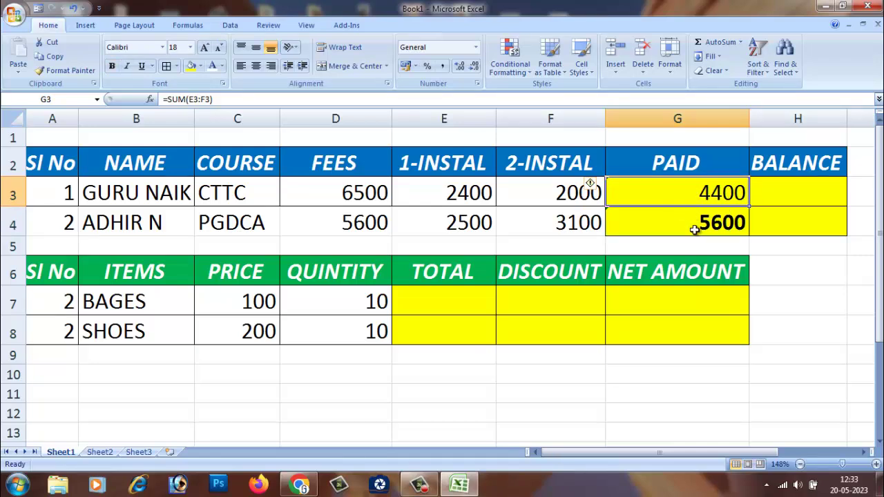
{"action": "left_click", "coordinate": [815, 198]}
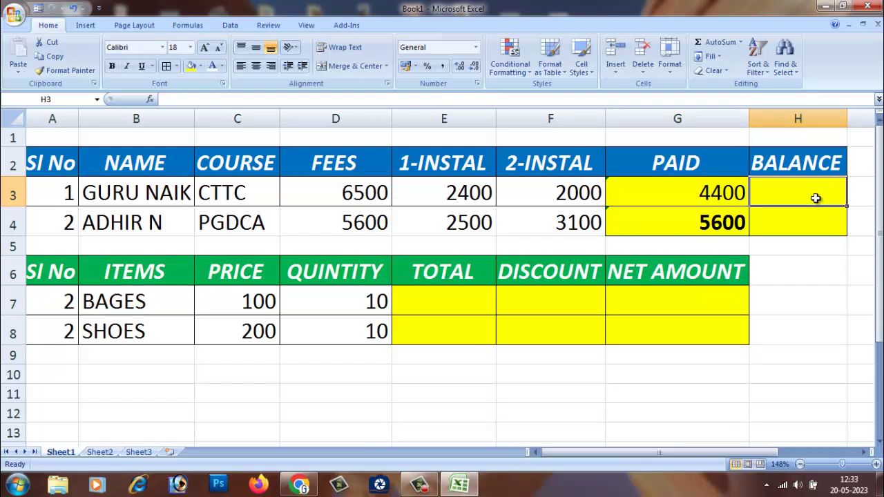
- Enter =D3-G3 in H3 so the first student's BALANCE shows 2100
{"action": "type", "text": "="}
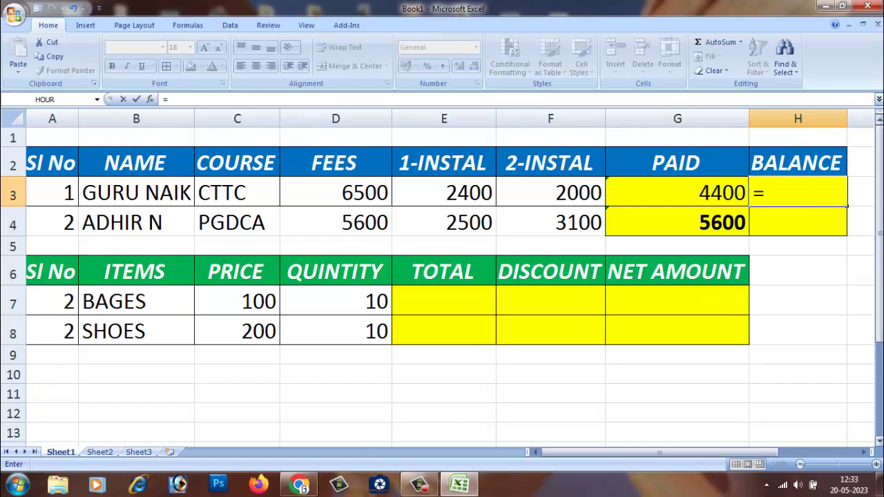
{"action": "left_click", "coordinate": [347, 196]}
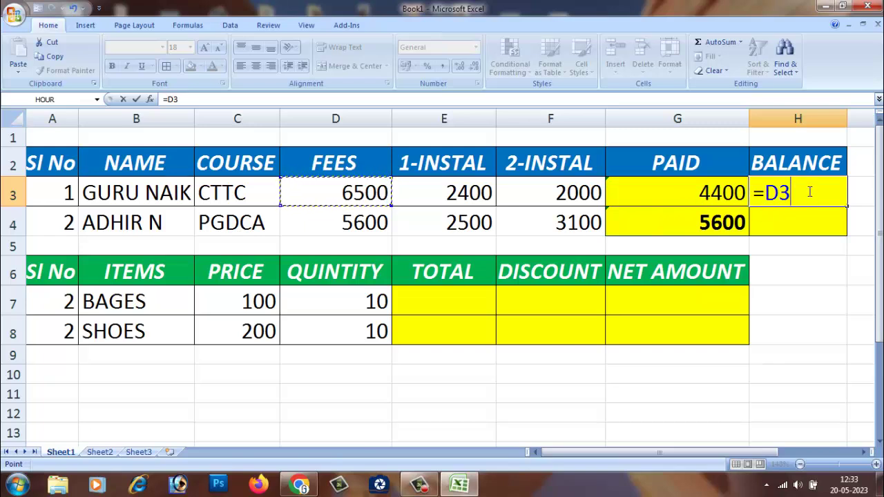
{"action": "type", "text": "-"}
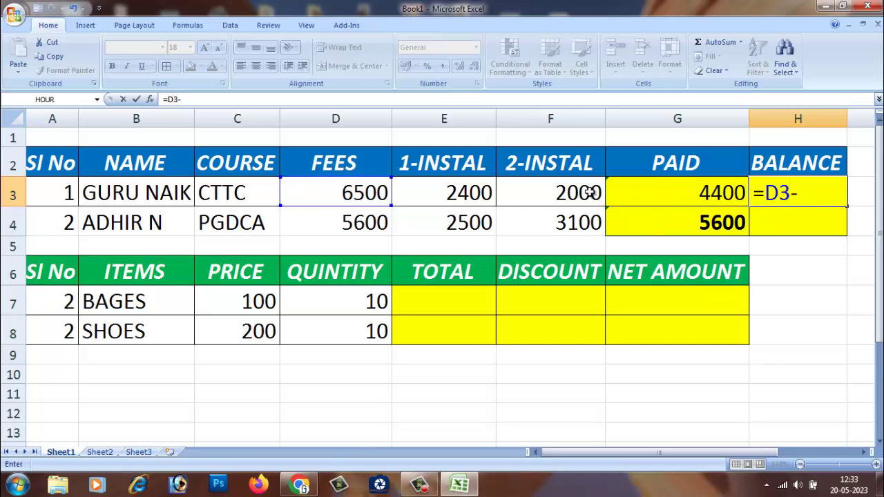
{"action": "left_click", "coordinate": [720, 194]}
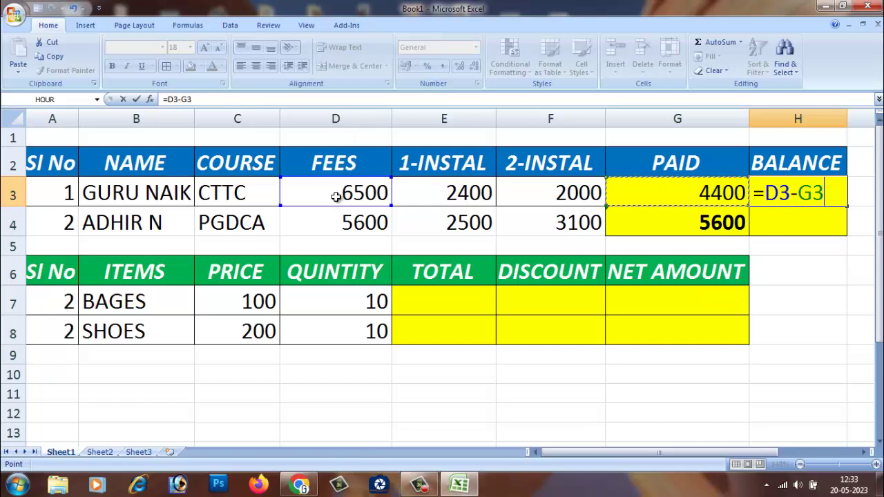
{"action": "key", "text": "Return"}
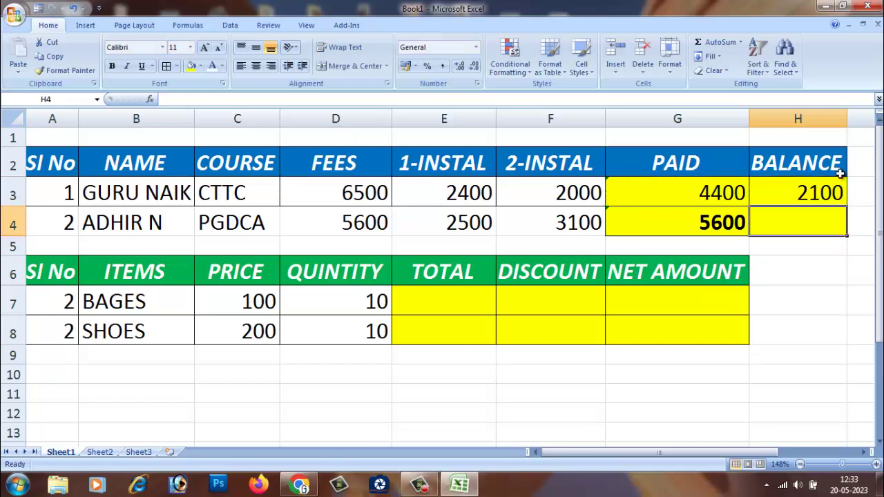
{"action": "left_click", "coordinate": [792, 194]}
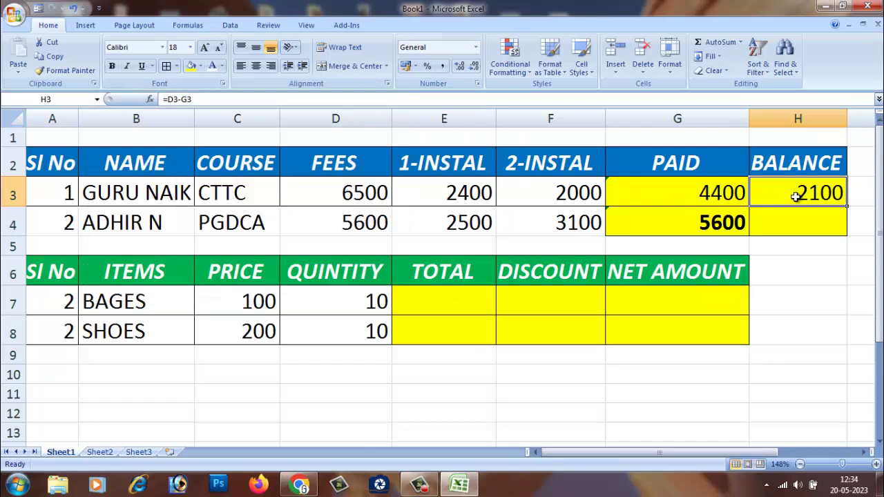
- Discard a started =IF formula in H4 and set its font to 16 point
{"action": "left_click", "coordinate": [793, 222]}
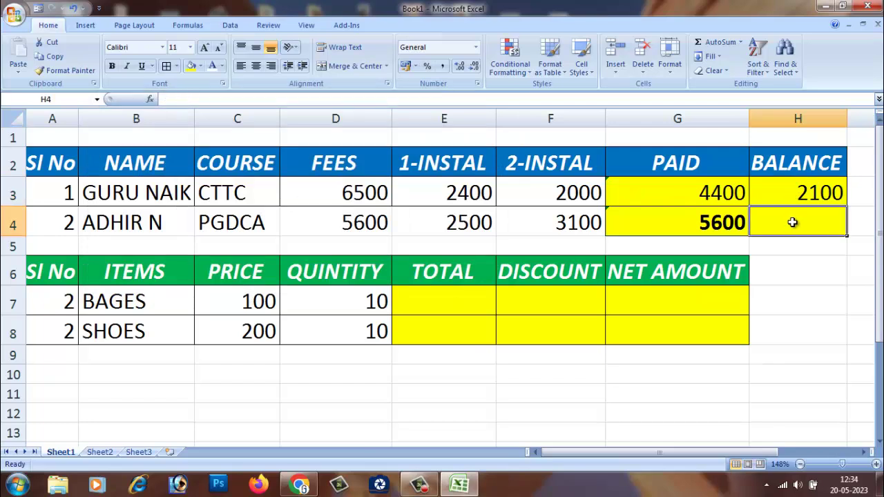
{"action": "type", "text": "="}
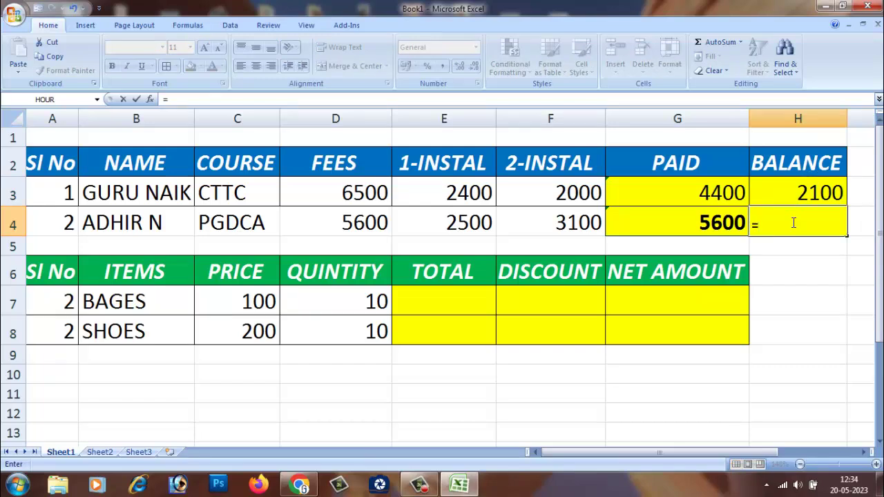
{"action": "type", "text": "IF"}
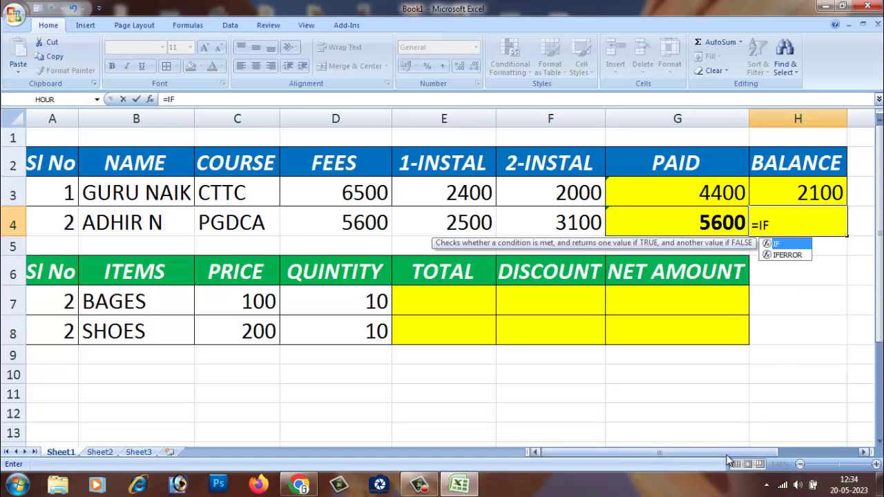
{"action": "left_click_drag", "start_coordinate": [730, 454], "coordinate": [756, 460]}
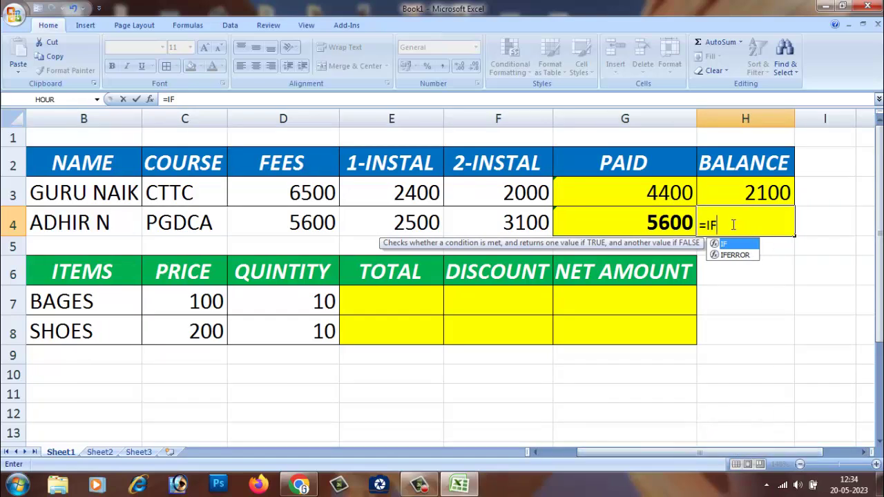
{"action": "double_click", "coordinate": [705, 222]}
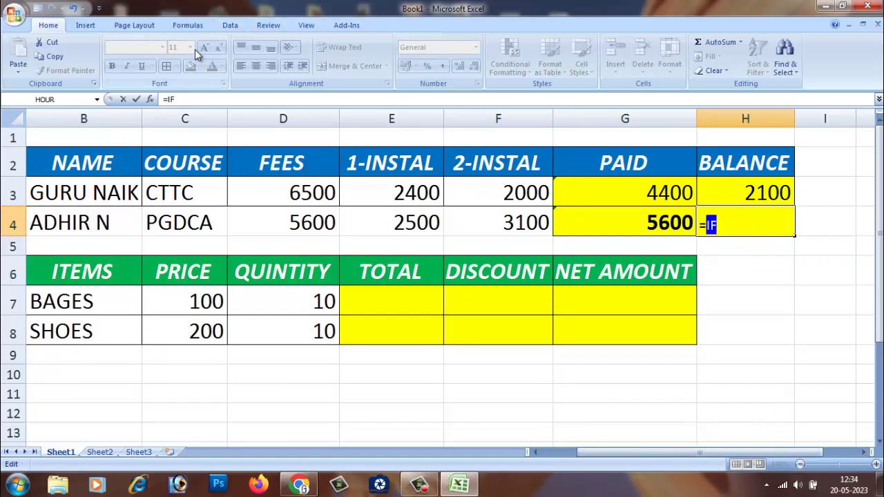
{"action": "left_click", "coordinate": [777, 270]}
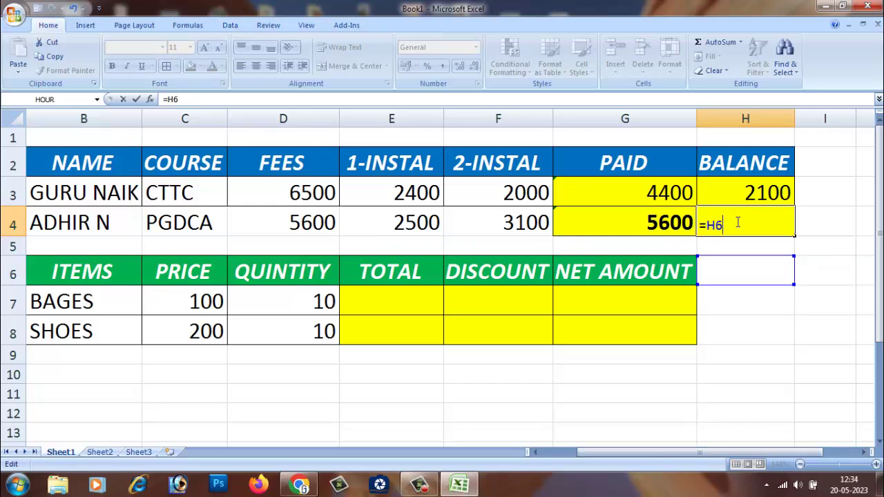
{"action": "key", "text": "BackSpace"}
{"action": "key", "text": "BackSpace"}
{"action": "key", "text": "BackSpace"}
{"action": "left_click", "coordinate": [752, 270]}
{"action": "left_click", "coordinate": [735, 228]}
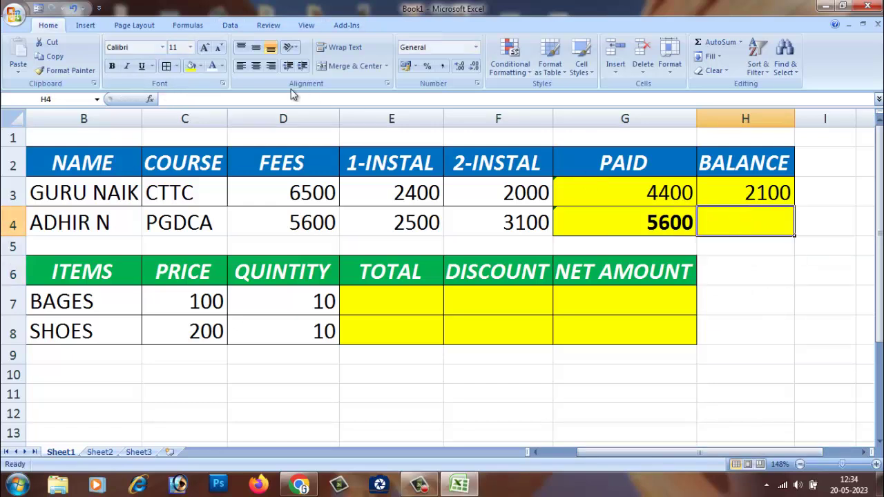
{"action": "left_click", "coordinate": [204, 48]}
{"action": "left_click", "coordinate": [204, 48]}
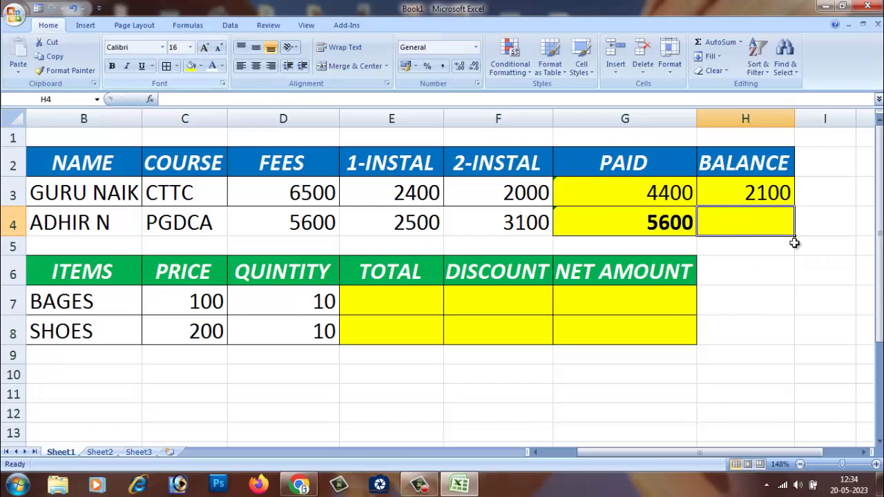
- Enter =IF((D4=G4),"NILL",D4-G4) in H4 so the second BALANCE shows NILL
{"action": "type", "text": "="}
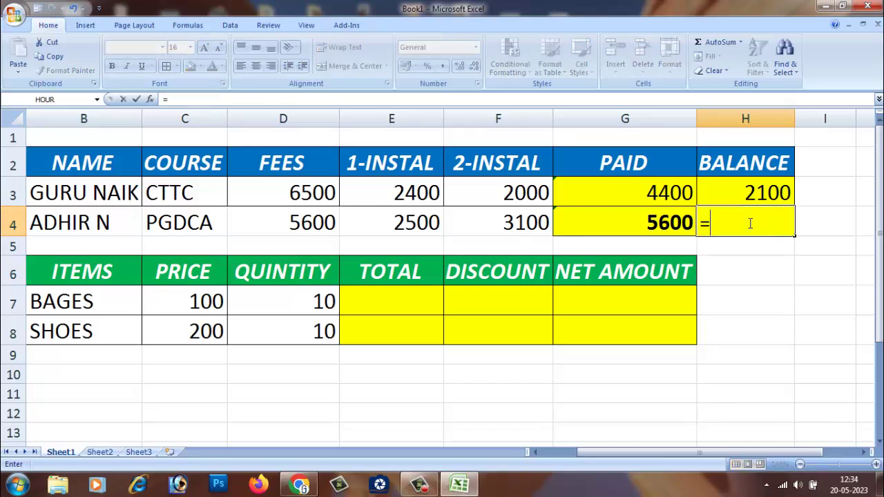
{"action": "type", "text": "IF"}
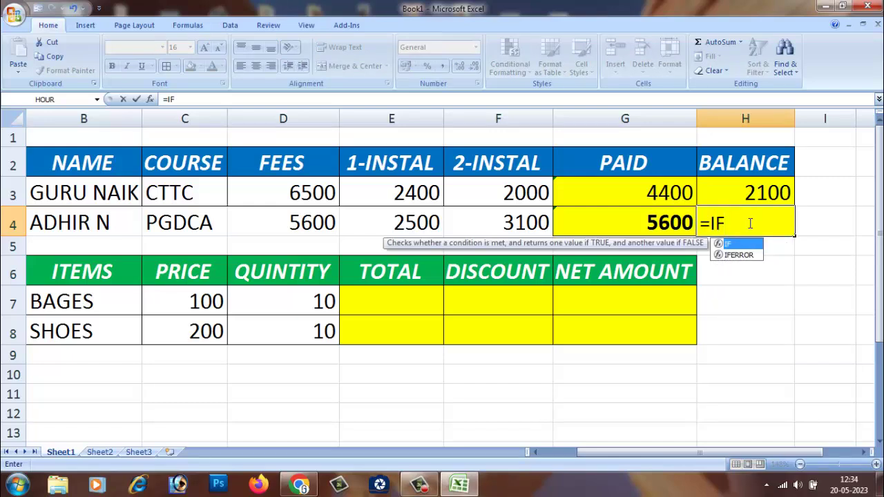
{"action": "type", "text": "("}
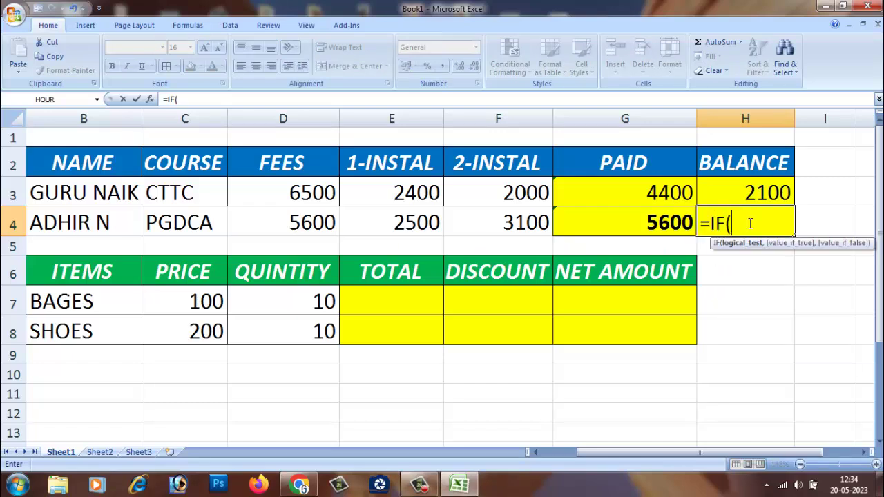
{"action": "type", "text": "("}
{"action": "left_click", "coordinate": [312, 228]}
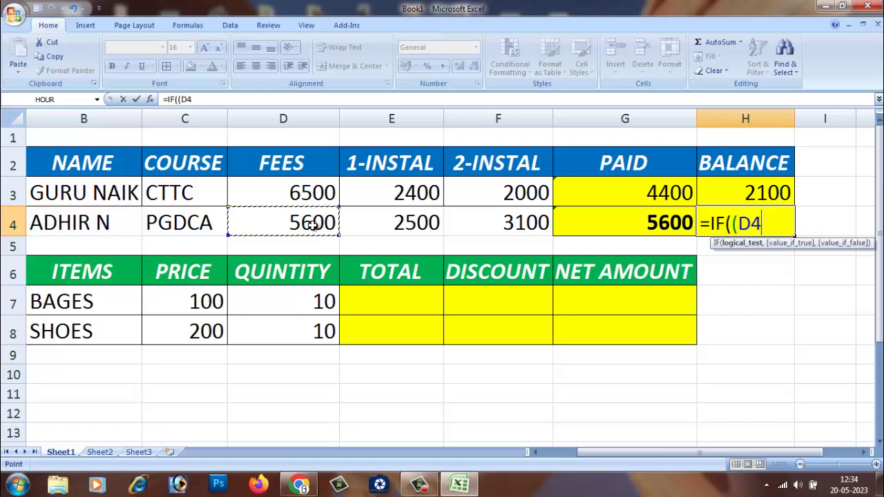
{"action": "type", "text": "="}
{"action": "left_click", "coordinate": [660, 223]}
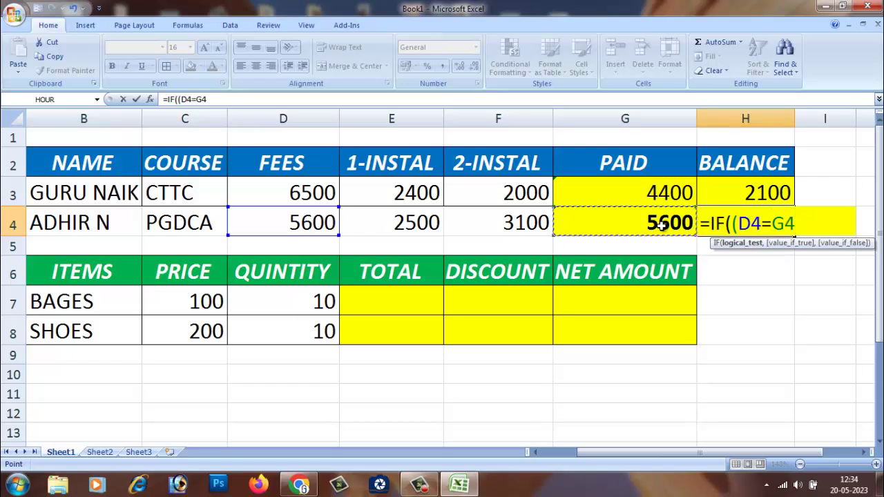
{"action": "type", "text": ")"}
{"action": "type", "text": ",\""}
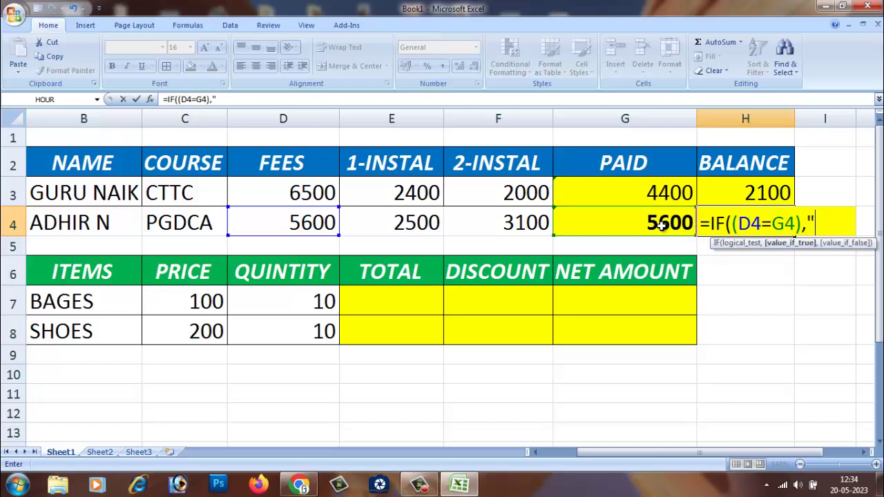
{"action": "type", "text": "NILL"}
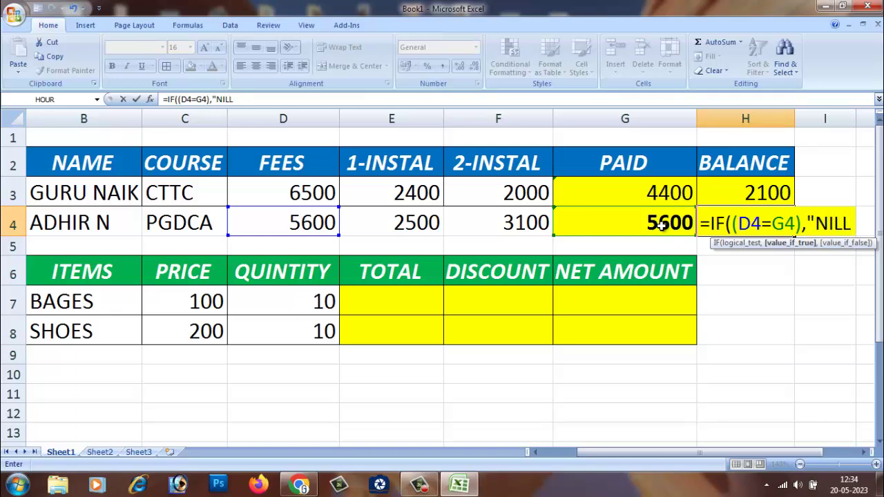
{"action": "type", "text": "\""}
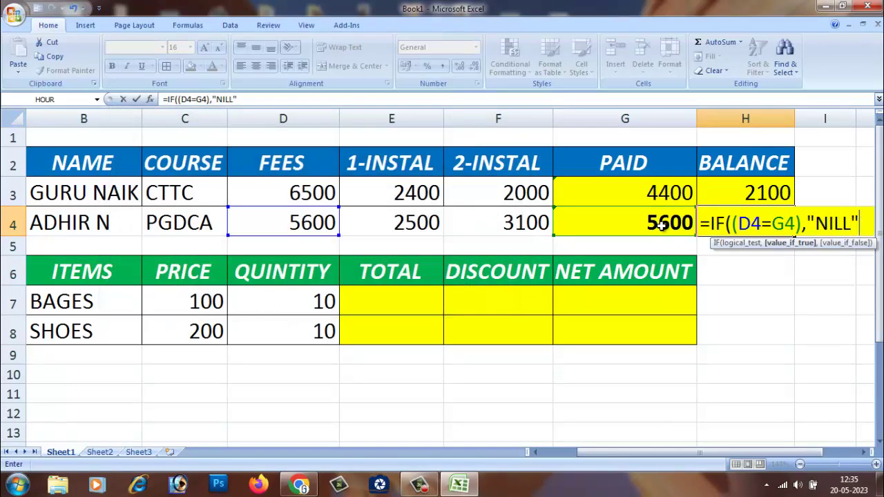
{"action": "type", "text": ","}
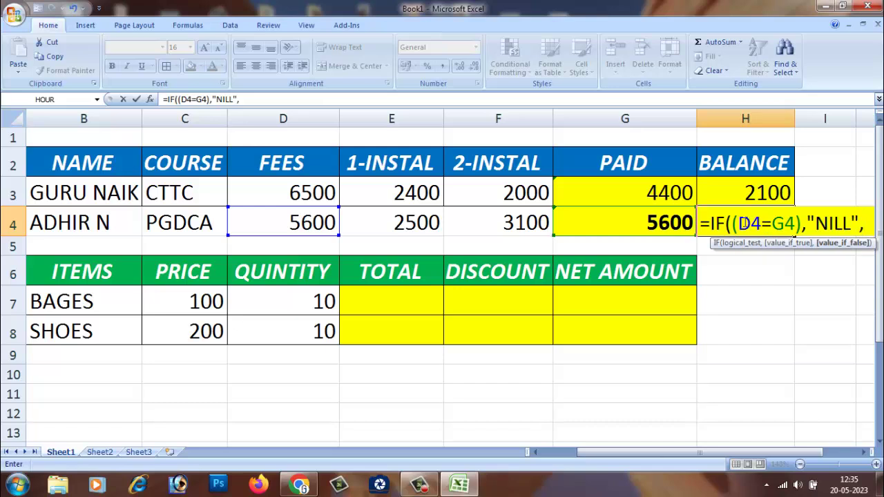
{"action": "type", "text": "D4"}
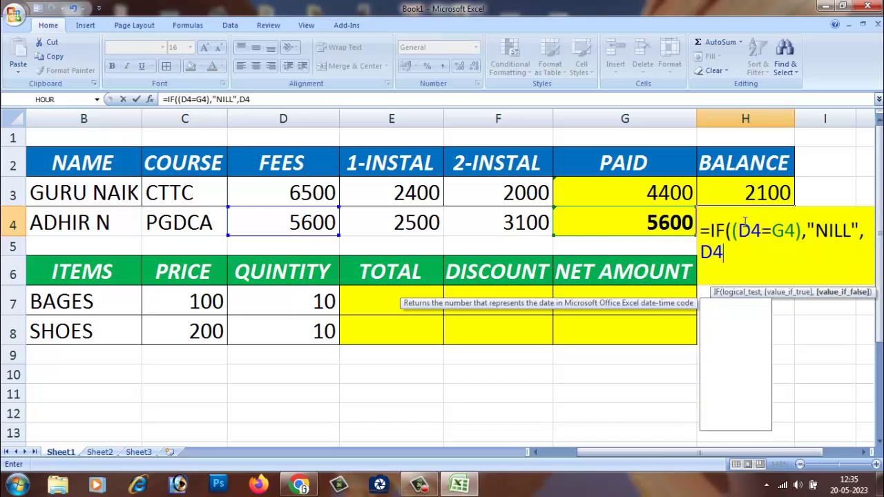
{"action": "type", "text": "-"}
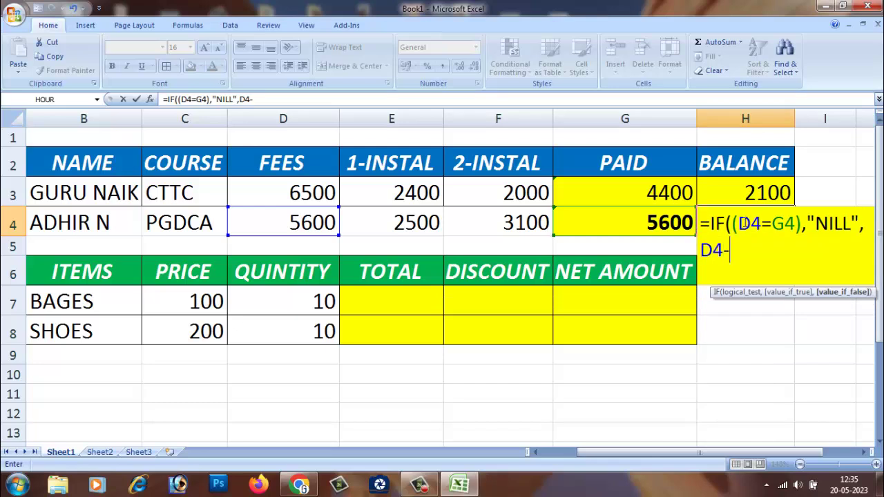
{"action": "type", "text": "G"}
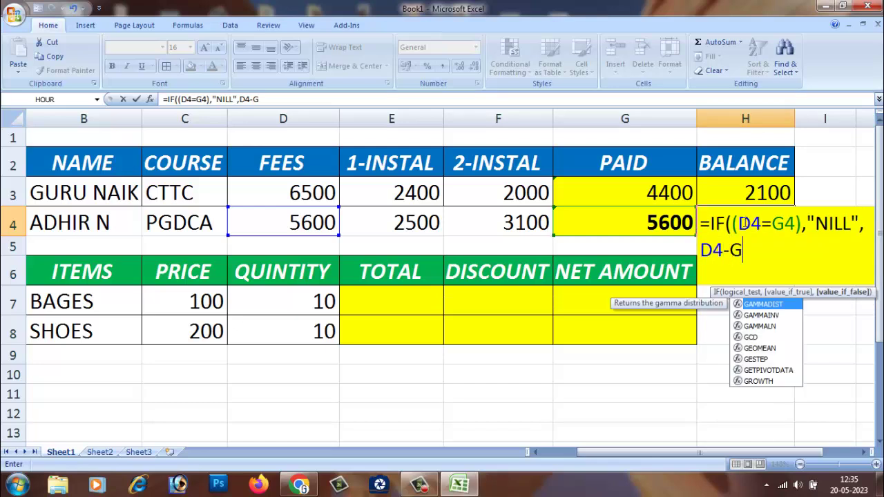
{"action": "type", "text": "4"}
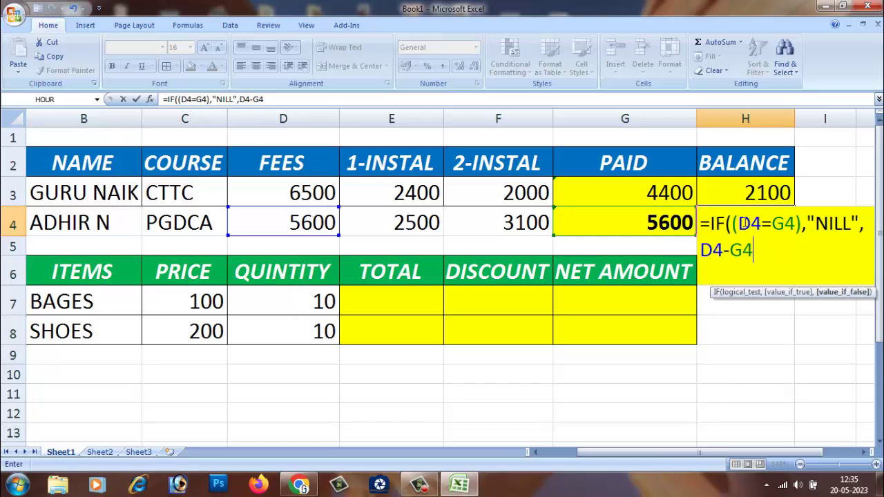
{"action": "type", "text": ")"}
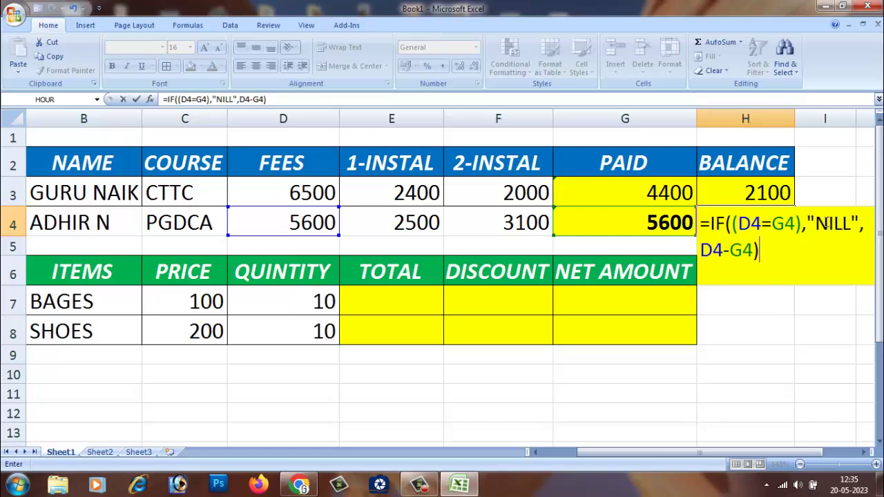
{"action": "left_click", "coordinate": [770, 251]}
{"action": "left_click", "coordinate": [730, 223]}
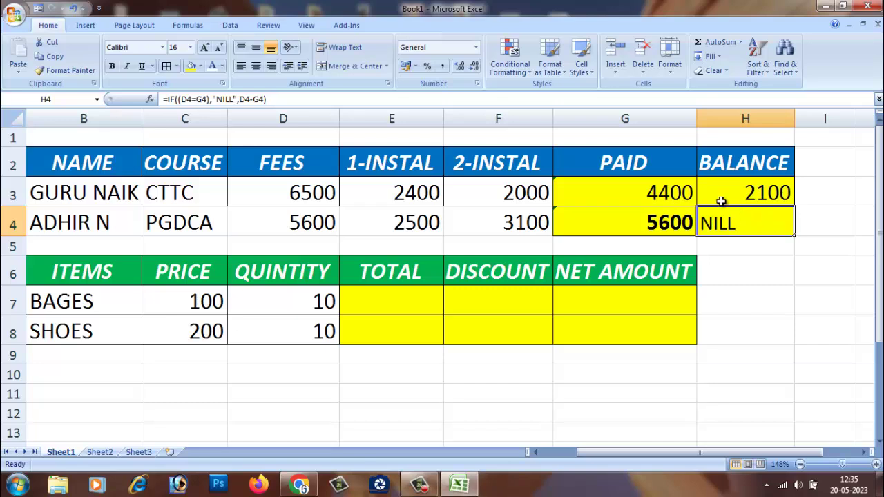
{"action": "left_click", "coordinate": [399, 290]}
{"action": "left_click", "coordinate": [481, 289]}
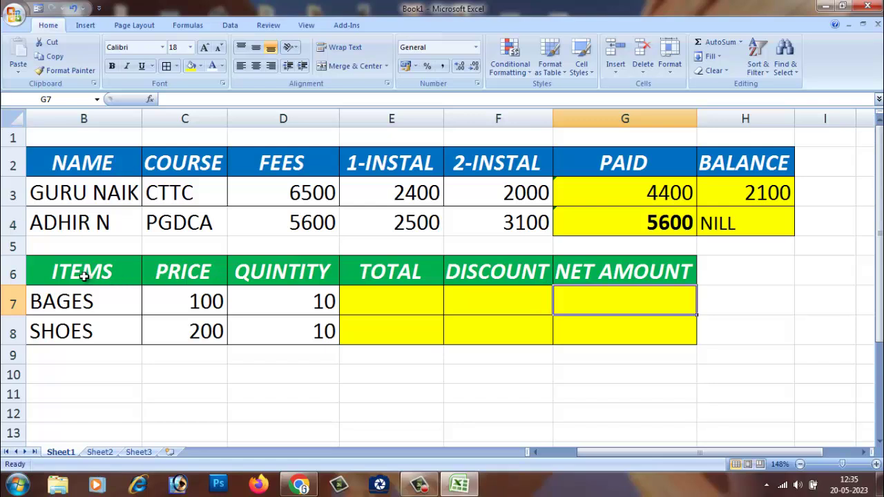
{"action": "left_click_drag", "start_coordinate": [669, 454], "coordinate": [625, 453]}
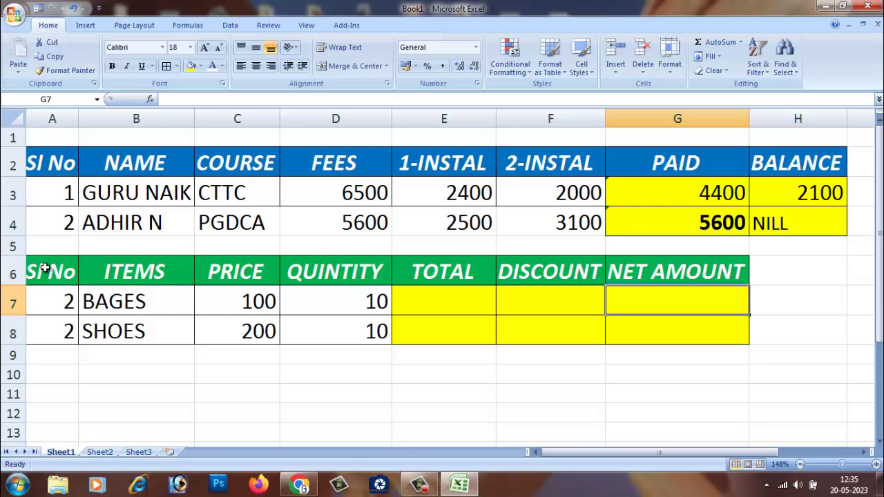
{"action": "mouse_move", "coordinate": [41, 271]}
{"action": "left_mouse_down"}
{"action": "mouse_move", "coordinate": [207, 298]}
{"action": "mouse_move", "coordinate": [704, 339]}
{"action": "left_mouse_up"}
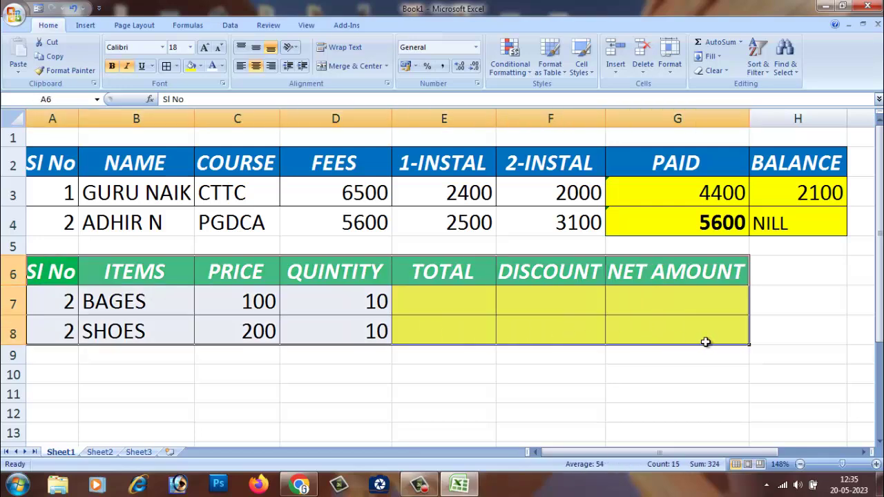
{"action": "left_click", "coordinate": [249, 357]}
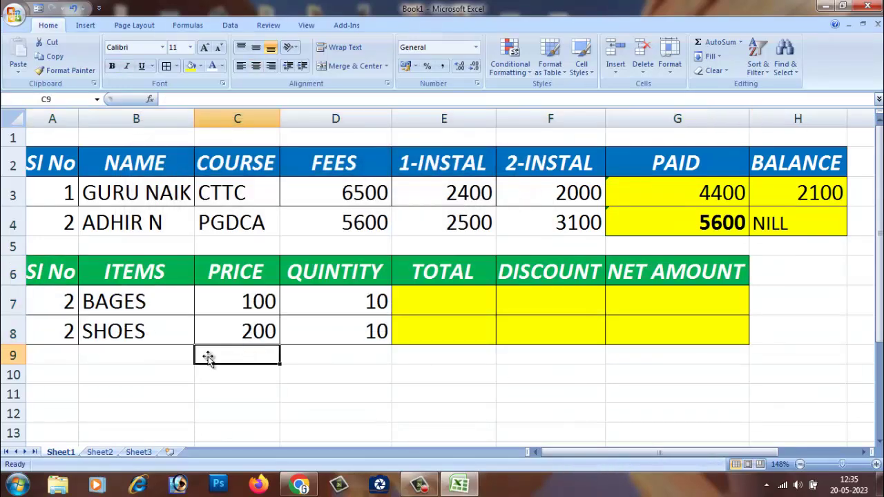
{"action": "left_click", "coordinate": [95, 304]}
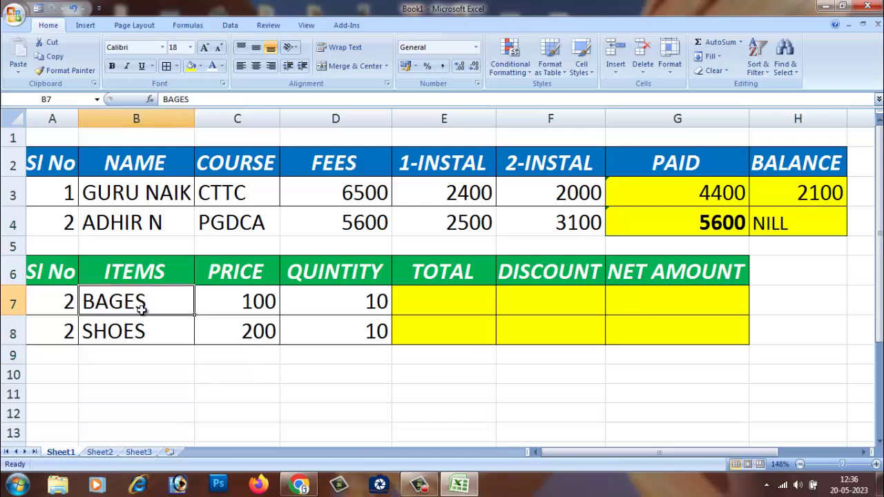
{"action": "left_click", "coordinate": [255, 302]}
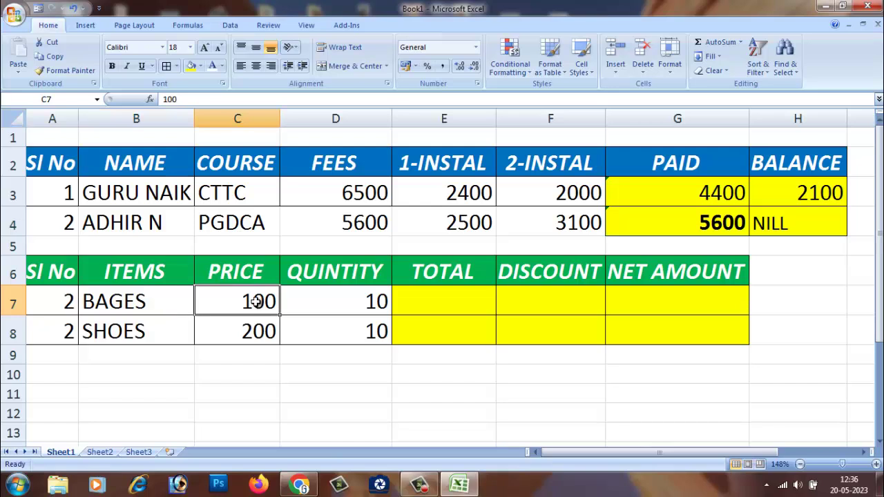
{"action": "left_click", "coordinate": [152, 301]}
{"action": "left_click", "coordinate": [353, 295]}
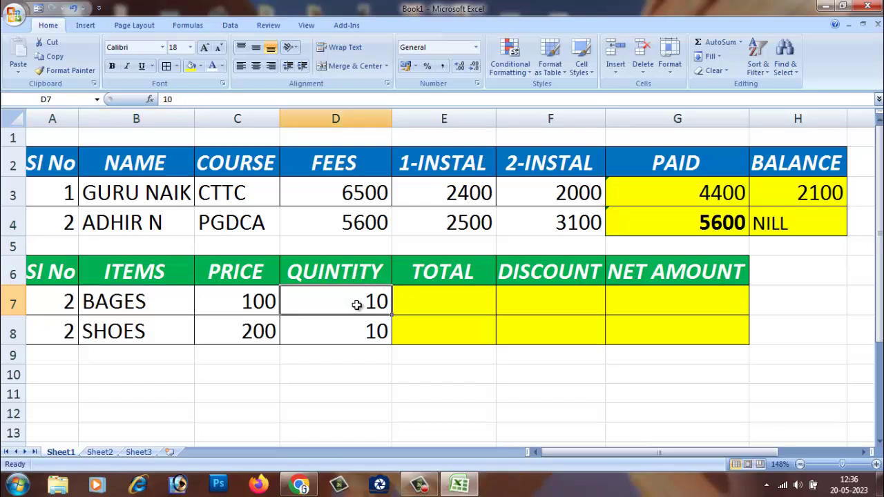
{"action": "left_click", "coordinate": [461, 298]}
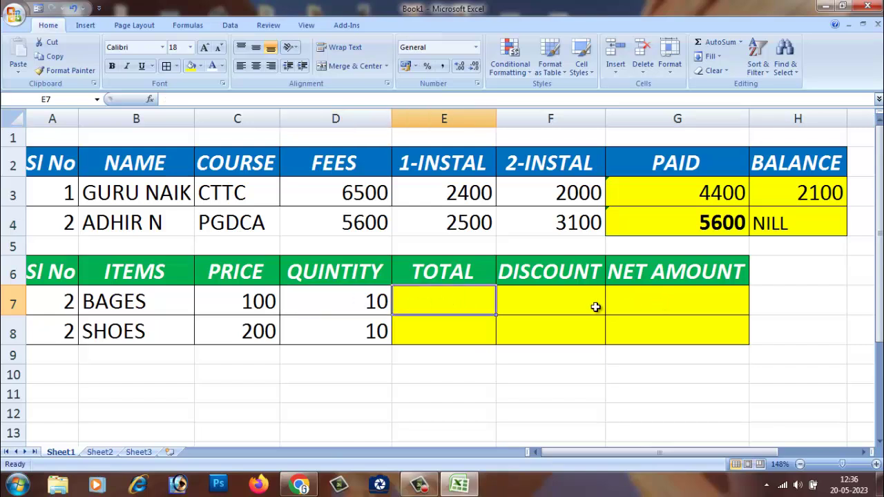
{"action": "left_click", "coordinate": [552, 302]}
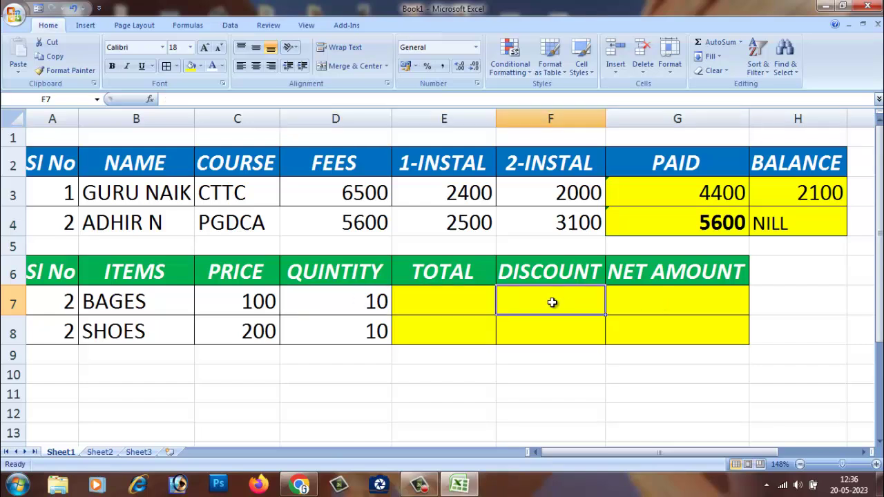
{"action": "left_click", "coordinate": [685, 304]}
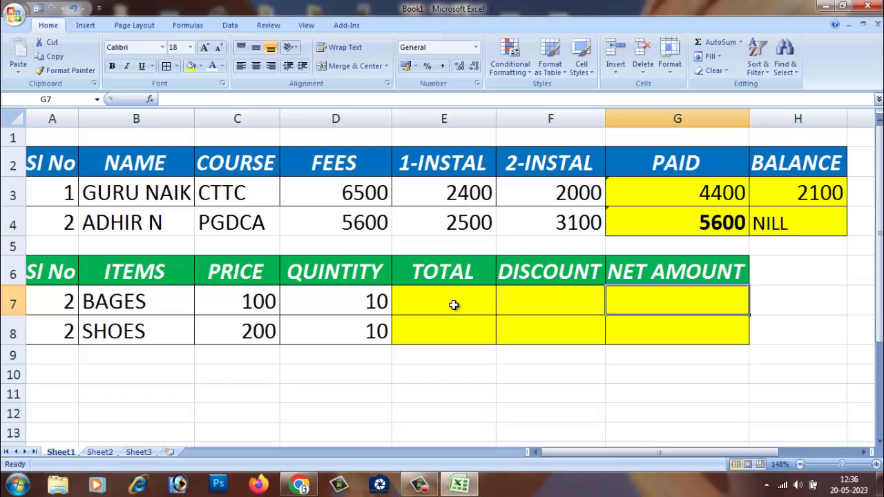
- Cancel the stray entry in G7 and enter =C7*D7 in E7, giving 1000
{"action": "type", "text": "="}
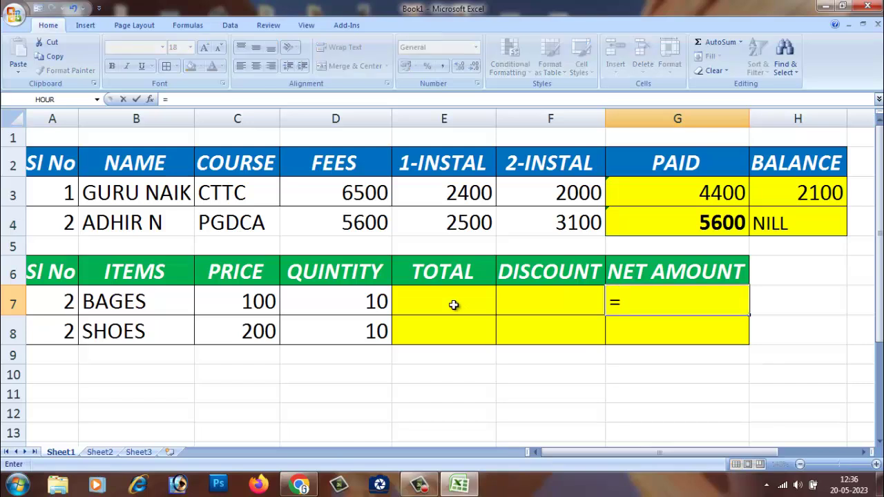
{"action": "key", "text": "Escape"}
{"action": "left_click", "coordinate": [454, 305]}
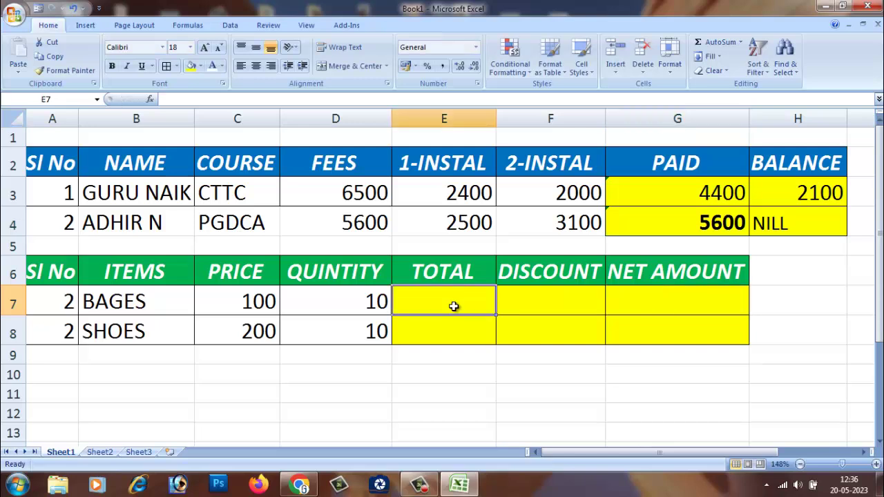
{"action": "type", "text": "="}
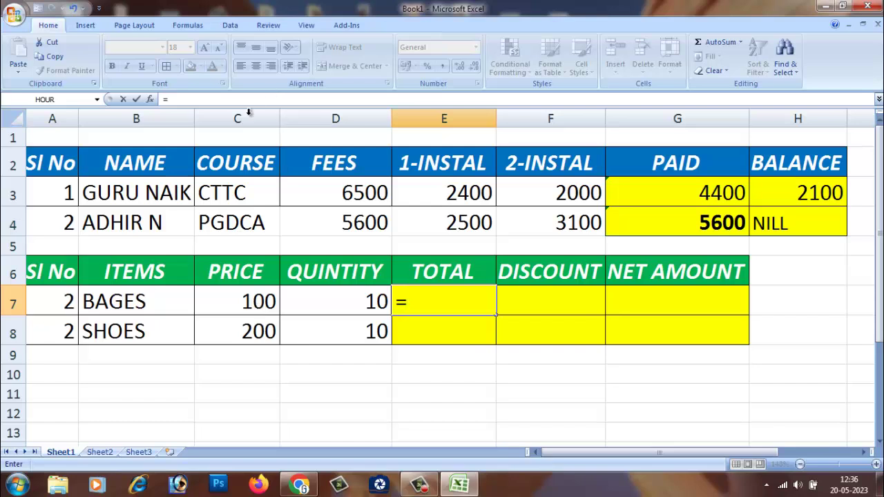
{"action": "left_click", "coordinate": [233, 304]}
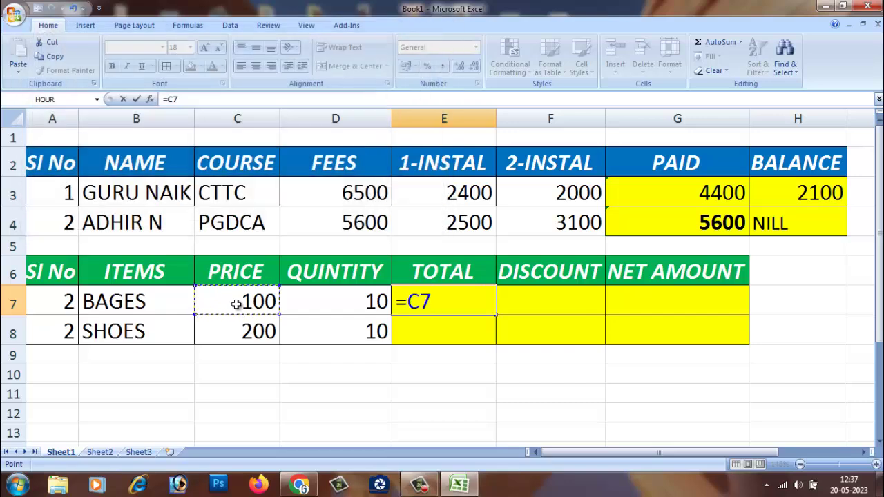
{"action": "type", "text": "*"}
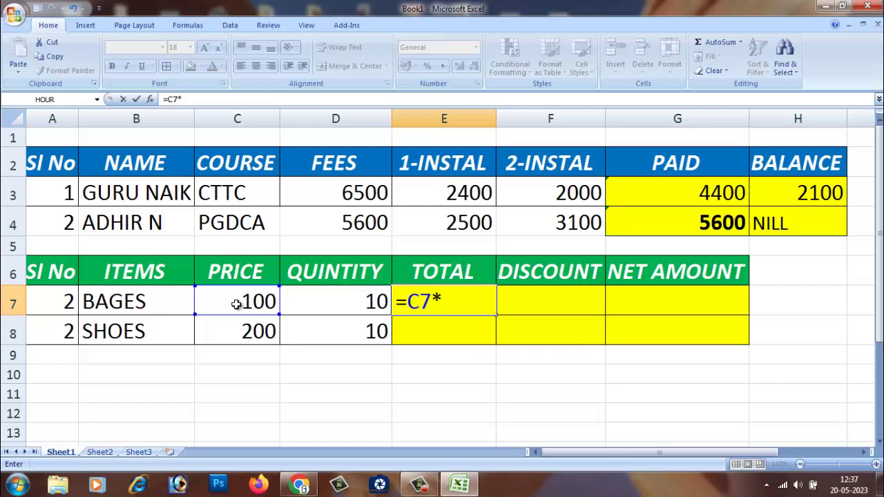
{"action": "left_click", "coordinate": [339, 306]}
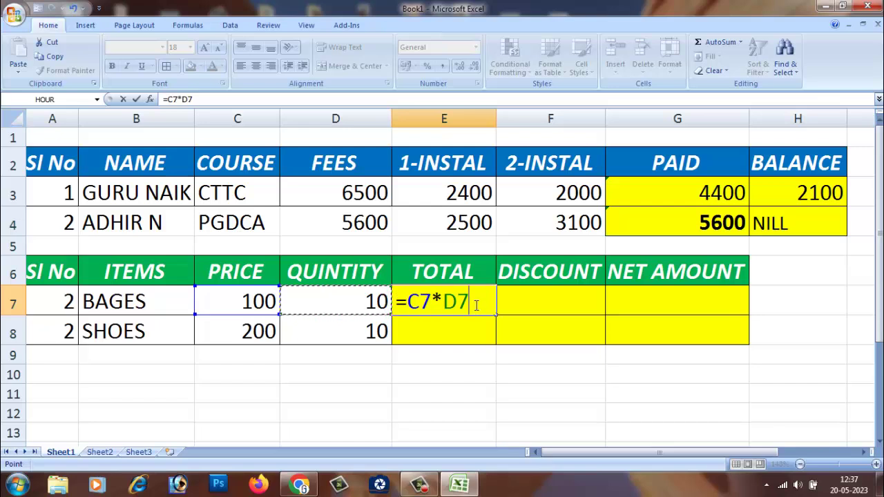
{"action": "double_click", "coordinate": [436, 301]}
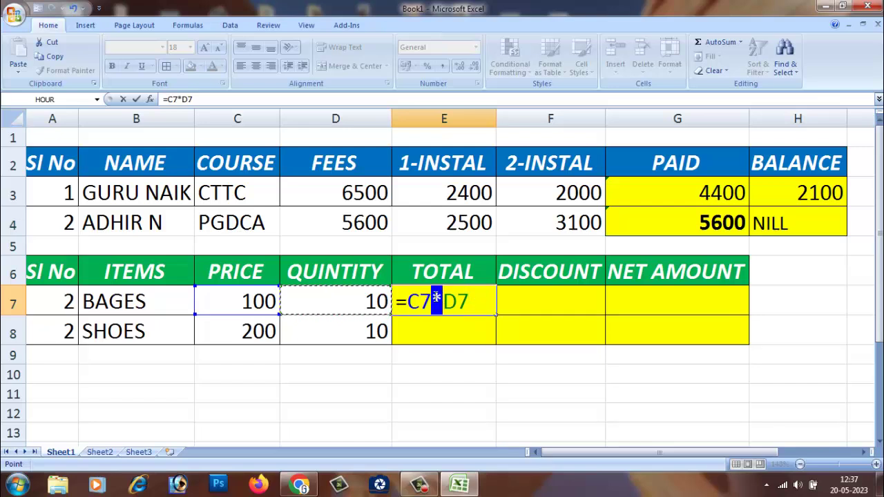
{"action": "left_click", "coordinate": [437, 301]}
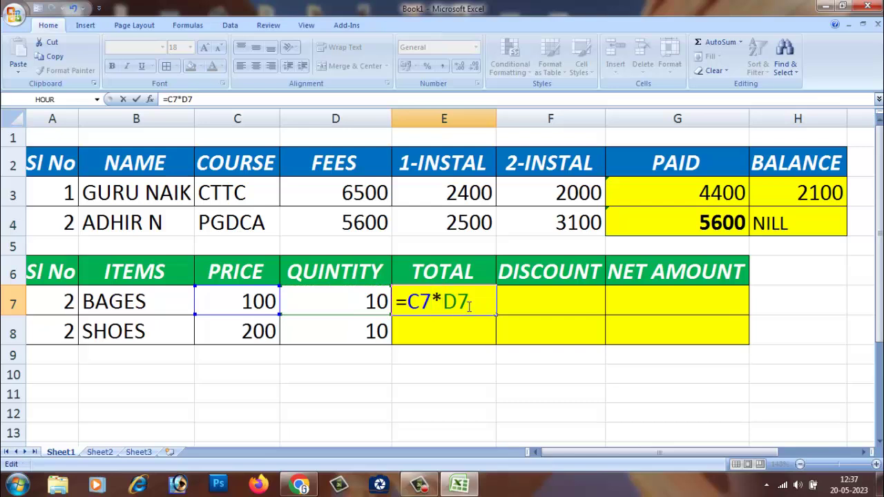
{"action": "key", "text": "Return"}
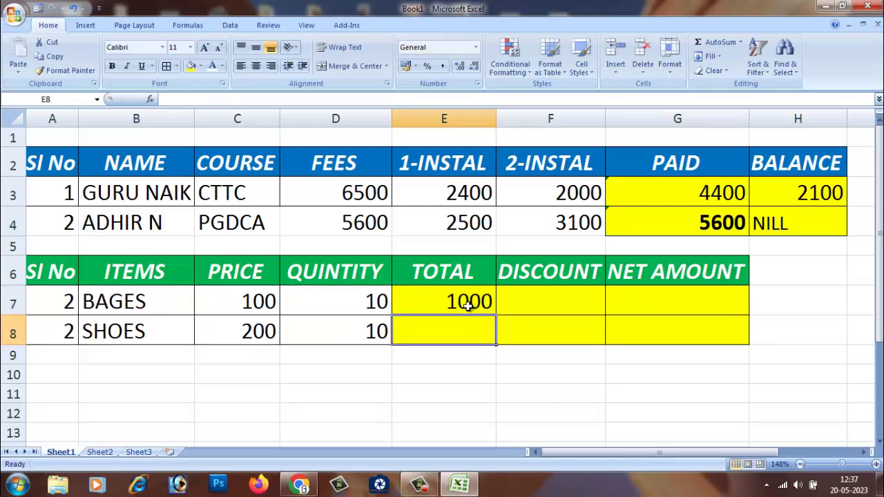
- Check E7's formula, then begin the BAGES discount in F7 as =E7*5/
{"action": "left_click", "coordinate": [468, 307]}
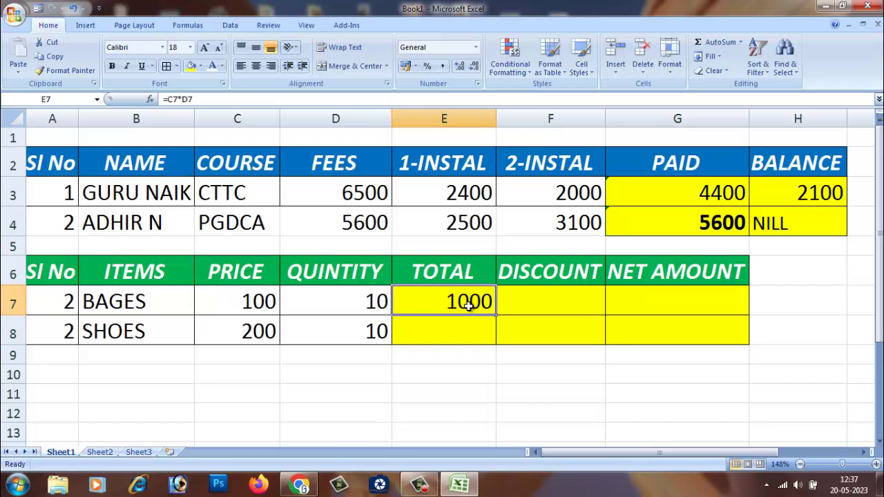
{"action": "left_click", "coordinate": [545, 300]}
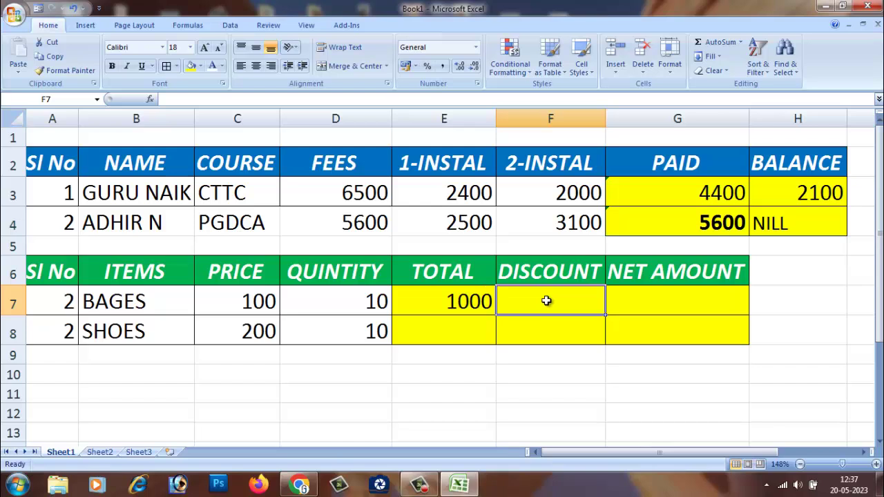
{"action": "type", "text": "="}
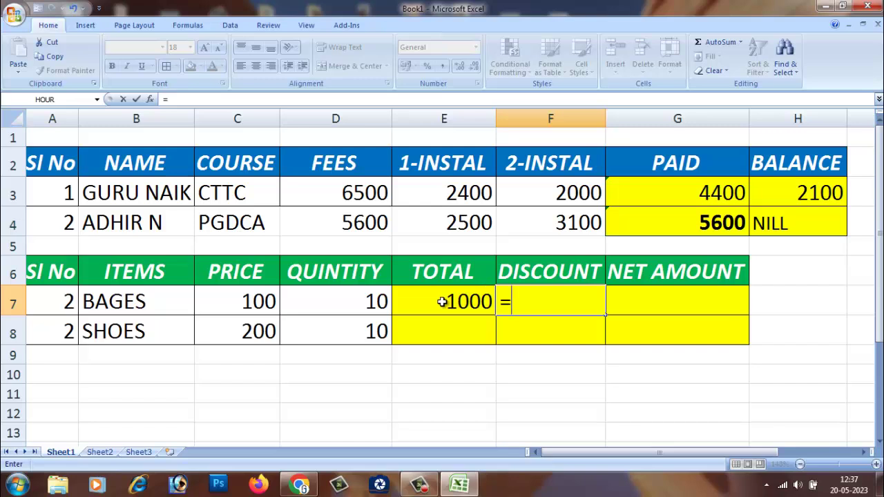
{"action": "left_click", "coordinate": [441, 302]}
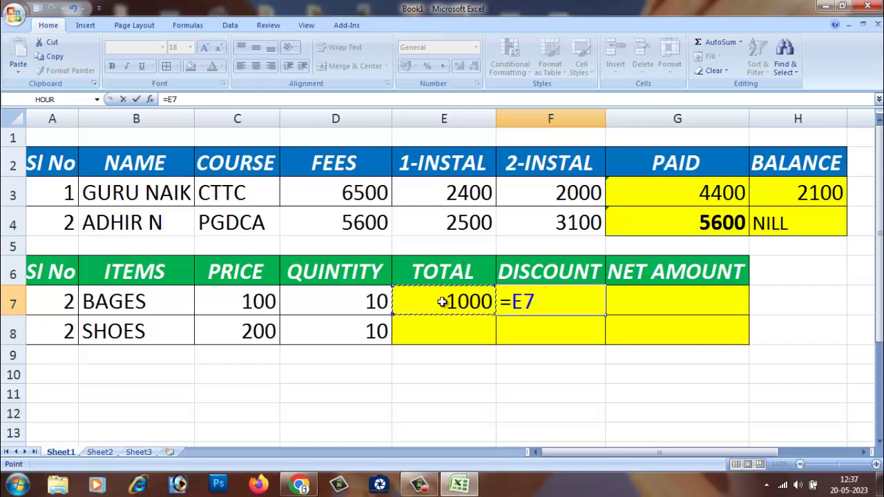
{"action": "type", "text": "*"}
{"action": "type", "text": "5"}
{"action": "type", "text": "/"}
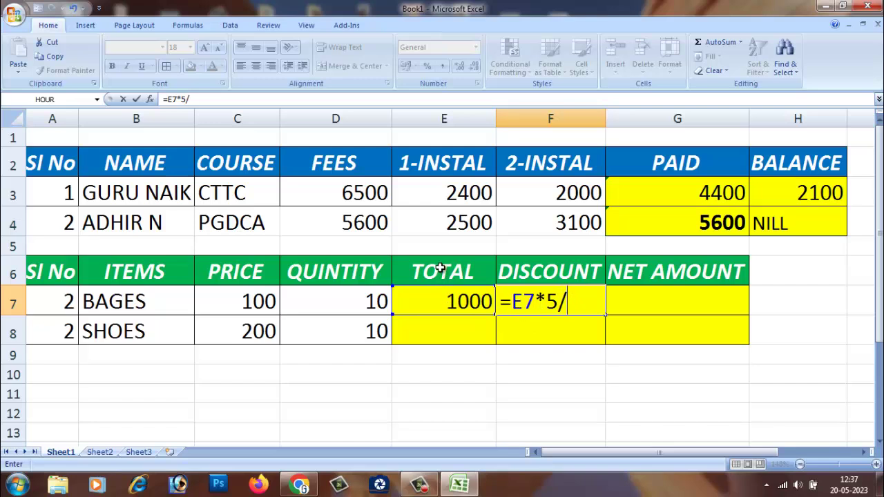
- Complete the F7 formula as =E7*5/100, giving a DISCOUNT of 50
{"action": "double_click", "coordinate": [541, 300]}
{"action": "left_click", "coordinate": [559, 304]}
{"action": "double_click", "coordinate": [552, 301]}
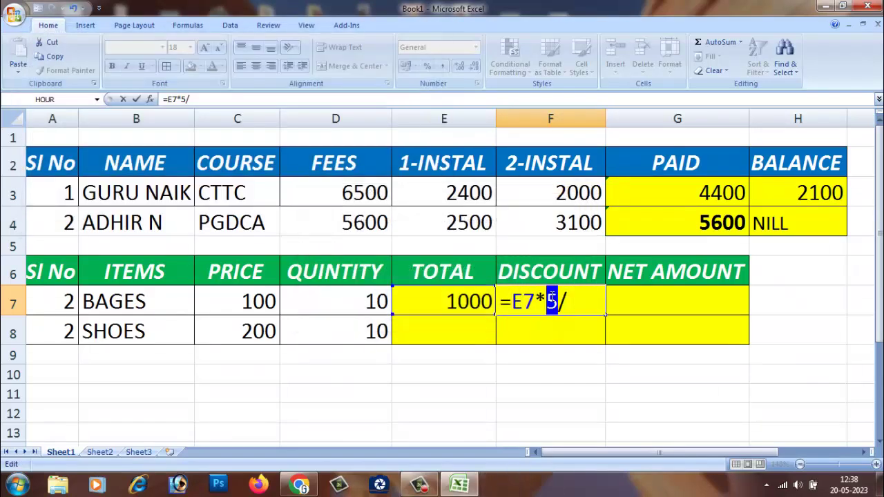
{"action": "double_click", "coordinate": [551, 301]}
{"action": "left_click", "coordinate": [553, 301]}
{"action": "double_click", "coordinate": [551, 301]}
{"action": "left_click", "coordinate": [567, 301]}
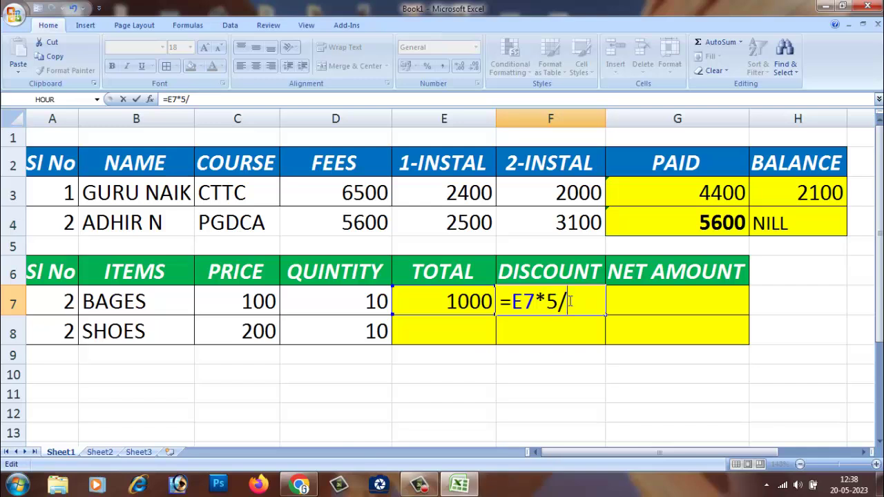
{"action": "type", "text": "4"}
{"action": "key", "text": "BackSpace"}
{"action": "type", "text": "100"}
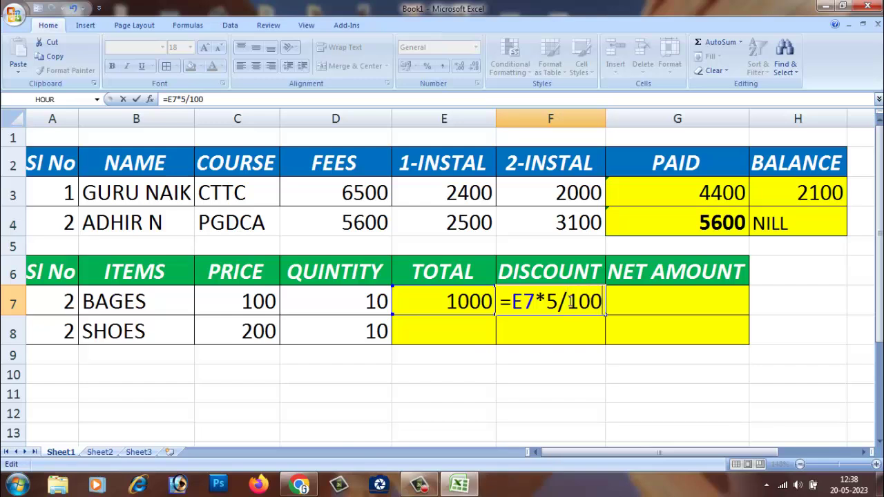
{"action": "key", "text": "Return"}
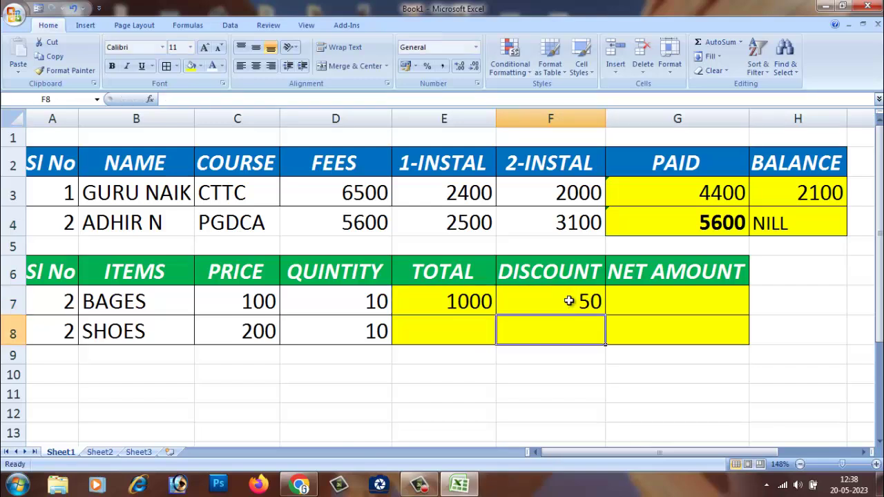
{"action": "left_click", "coordinate": [568, 301]}
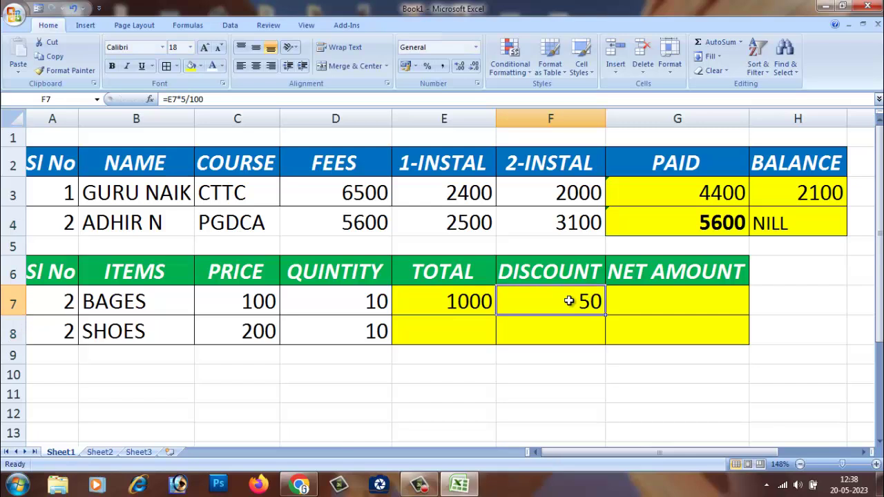
- Enter =E7-F7 in G7 so BAGES' NET AMOUNT shows 950
{"action": "left_click", "coordinate": [682, 301]}
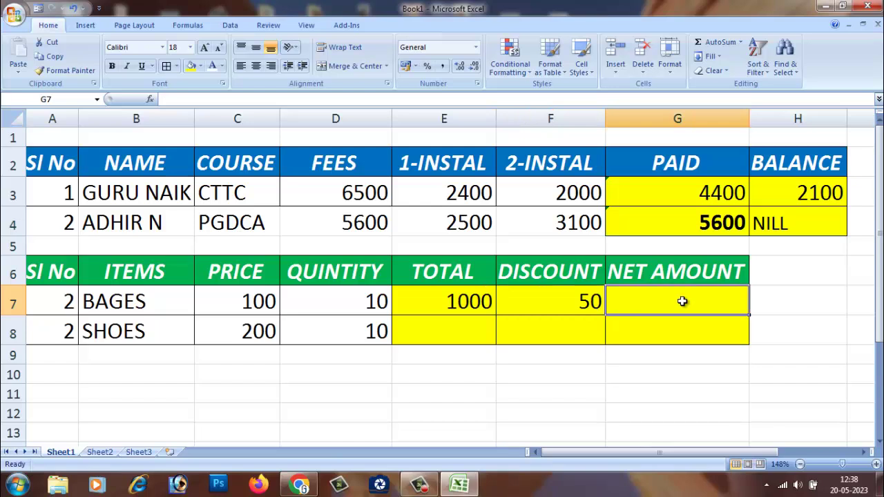
{"action": "type", "text": "="}
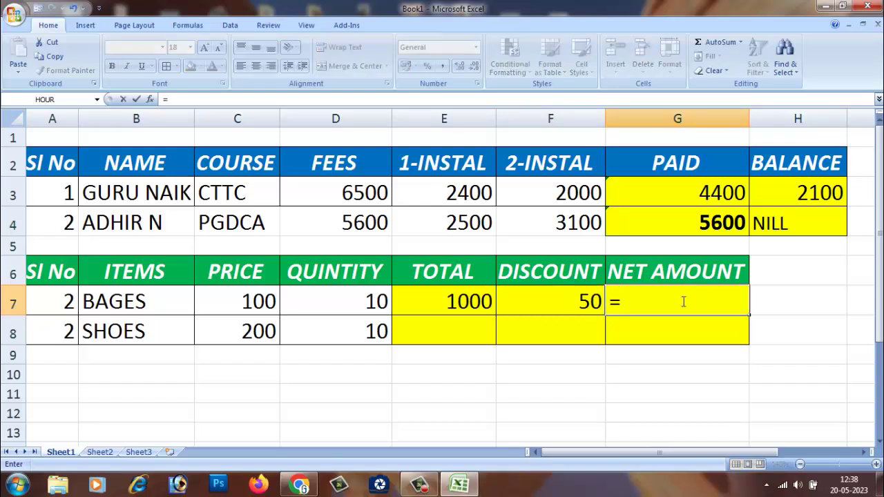
{"action": "left_click", "coordinate": [448, 302]}
{"action": "type", "text": "-"}
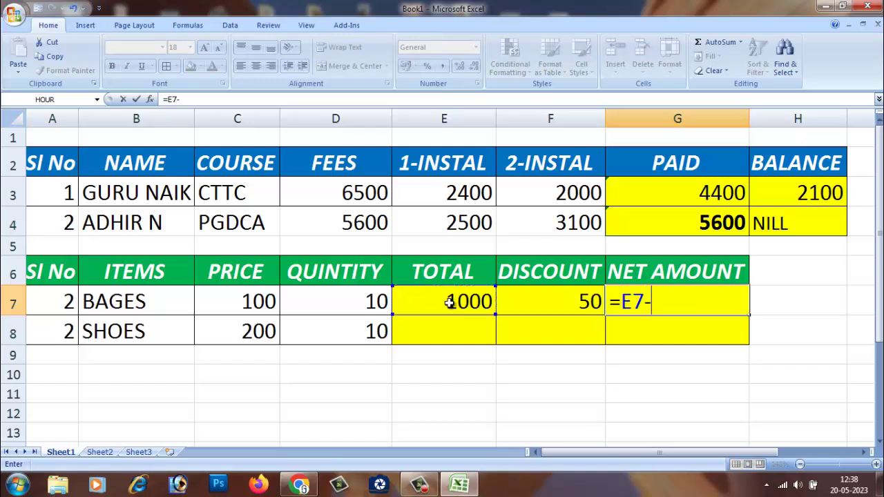
{"action": "left_click", "coordinate": [563, 302]}
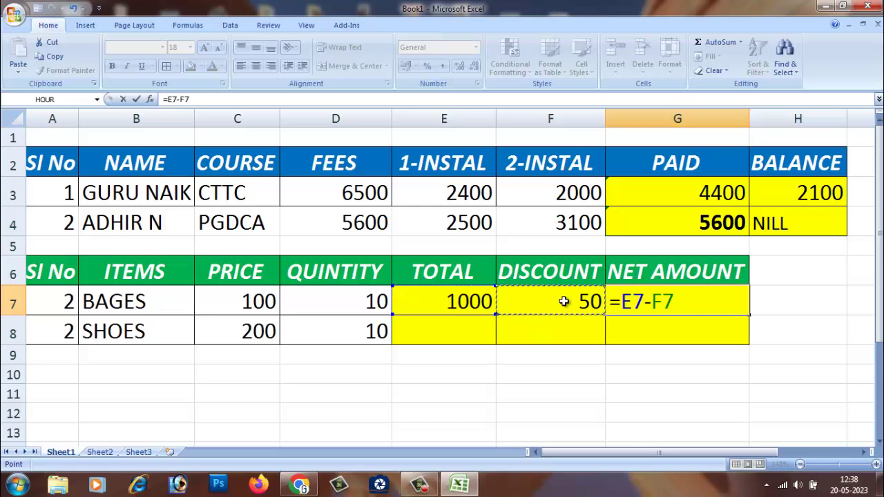
{"action": "key", "text": "Return"}
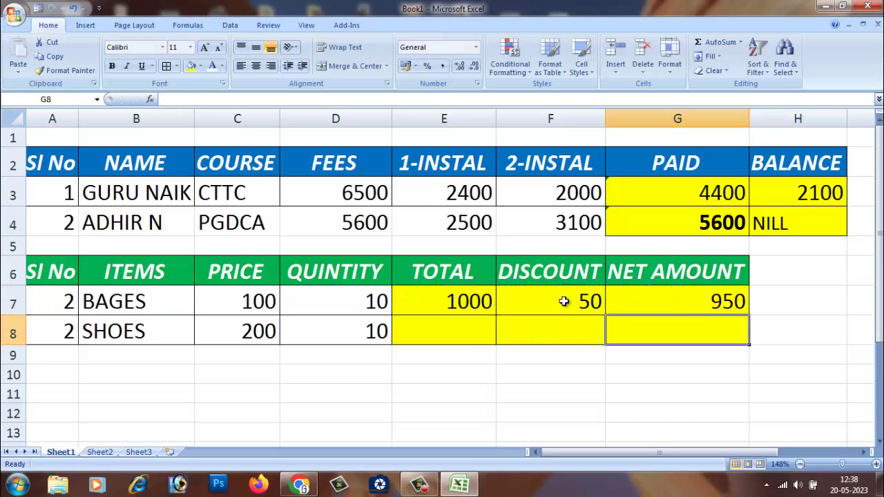
- Review the G7, E7 and F7 formulas, then click other cells while editing F7 to show referencing
{"action": "left_click", "coordinate": [713, 301]}
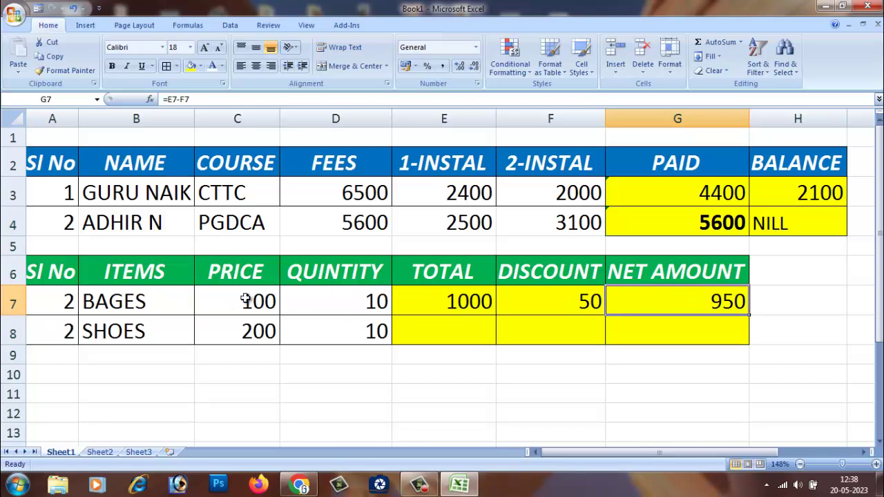
{"action": "left_click", "coordinate": [469, 300]}
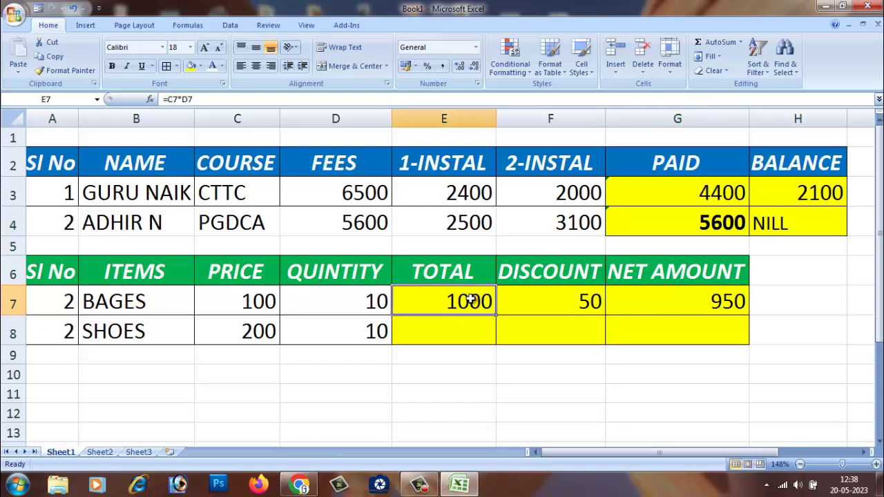
{"action": "left_click", "coordinate": [587, 300]}
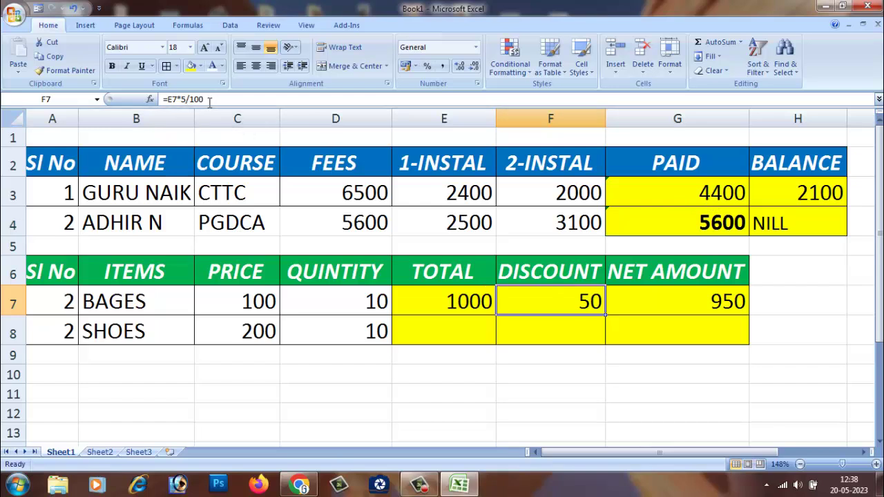
{"action": "left_click_drag", "start_coordinate": [210, 100], "coordinate": [164, 100]}
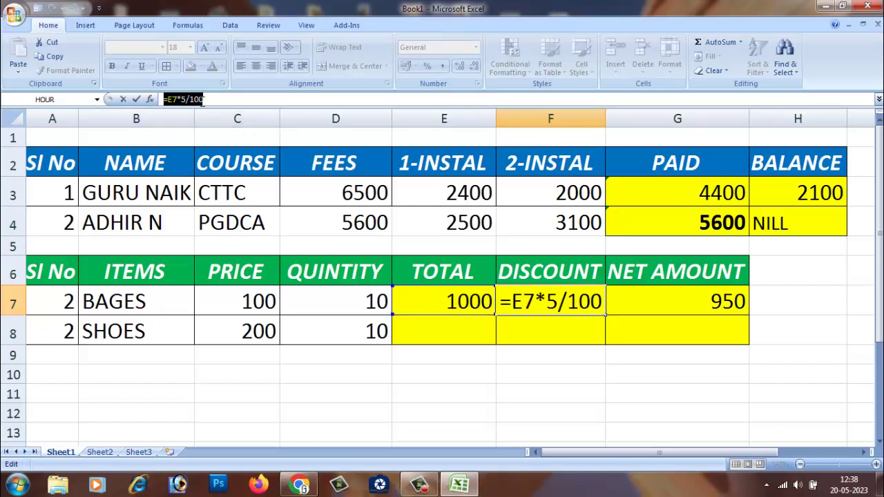
{"action": "left_click", "coordinate": [703, 194]}
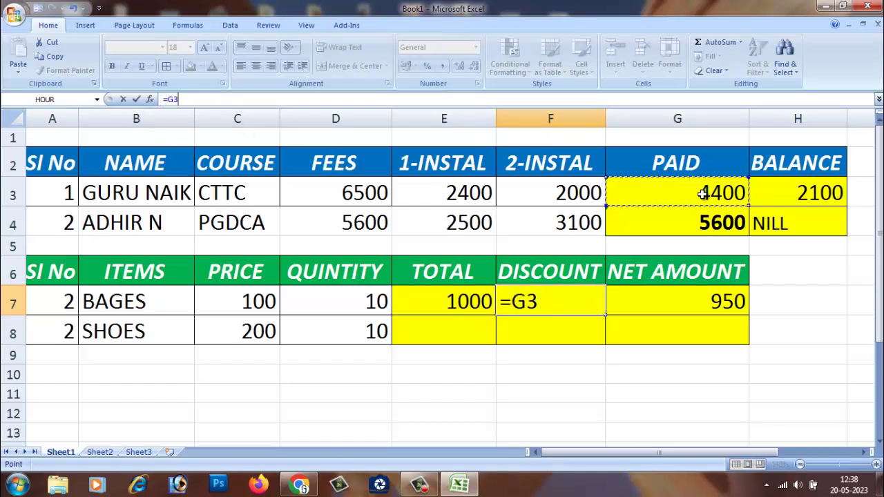
{"action": "left_click", "coordinate": [800, 195]}
{"action": "left_click", "coordinate": [795, 222]}
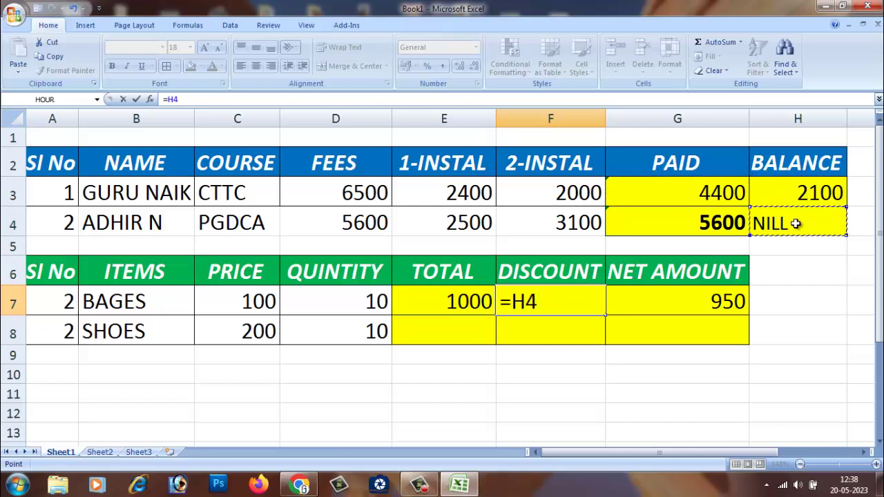
{"action": "left_click", "coordinate": [813, 297]}
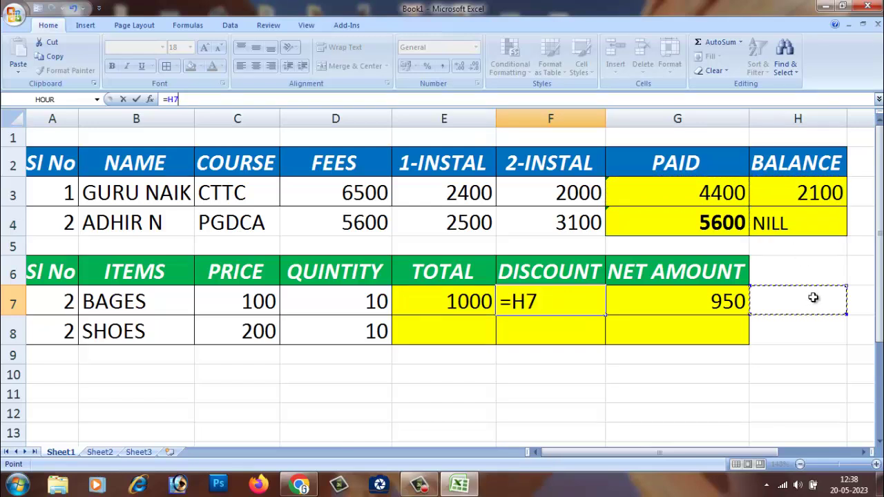
{"action": "left_click", "coordinate": [716, 301]}
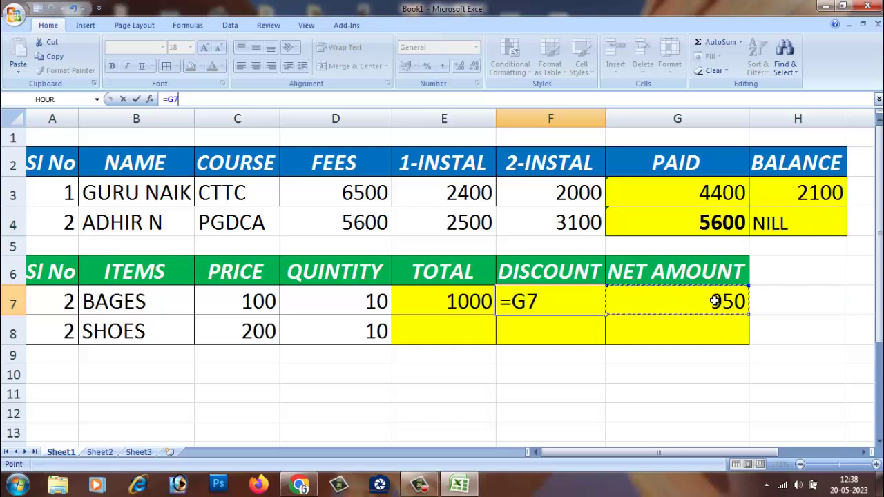
- Try swapping the formula's reference to F11 or G11, then cancel to keep =E7*5/100
{"action": "double_click", "coordinate": [550, 301]}
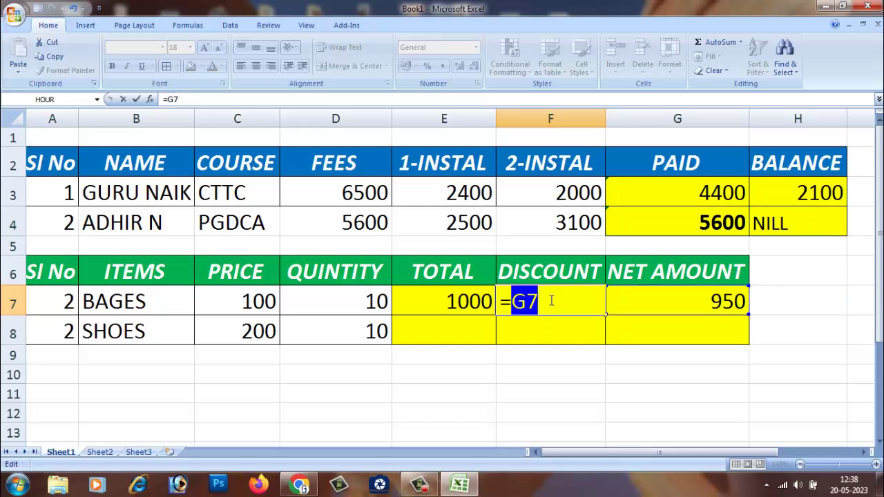
{"action": "left_click", "coordinate": [550, 387]}
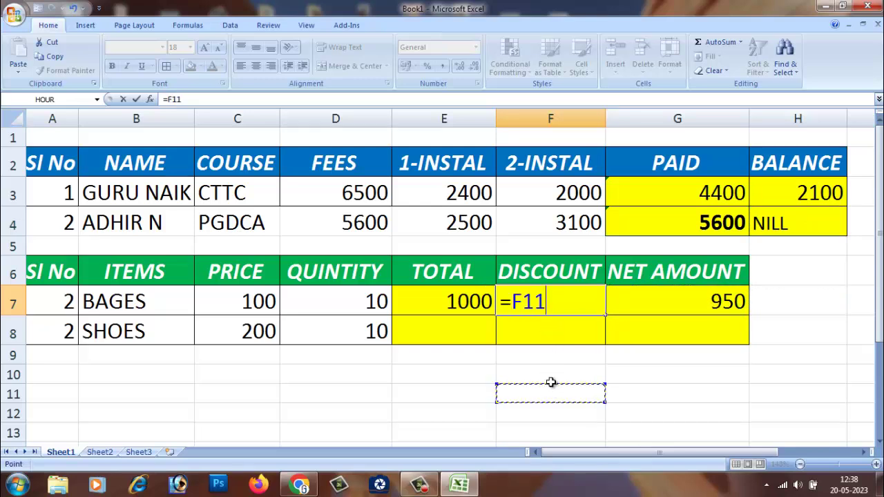
{"action": "key", "text": "ctrl+z"}
{"action": "left_click", "coordinate": [624, 400]}
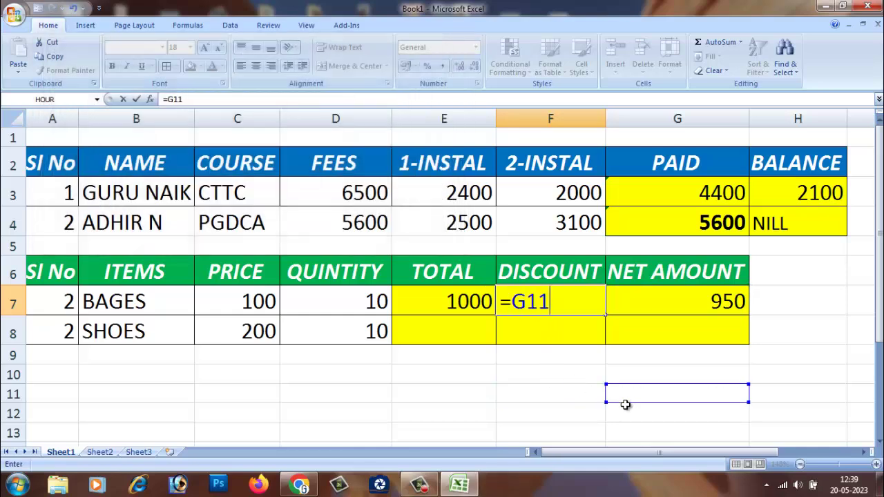
{"action": "key", "text": "ctrl+z"}
{"action": "left_click", "coordinate": [624, 404]}
{"action": "key", "text": "Escape"}
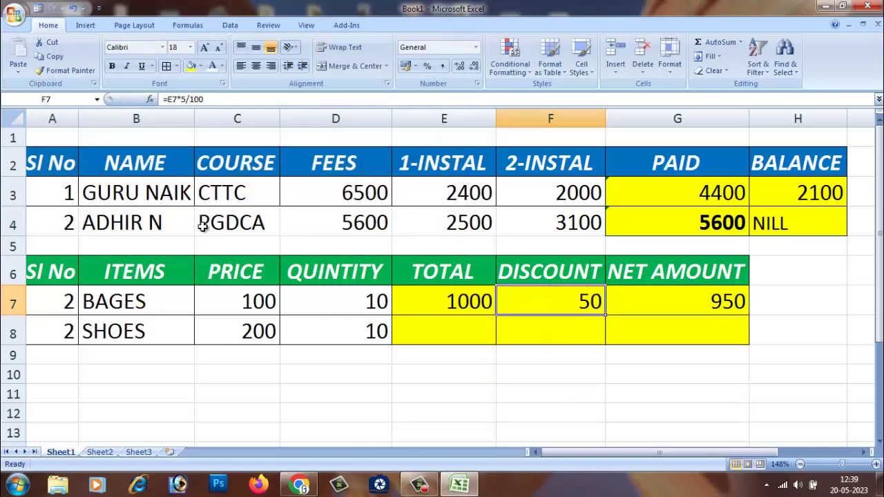
{"action": "left_click_drag", "start_coordinate": [524, 407], "coordinate": [549, 398]}
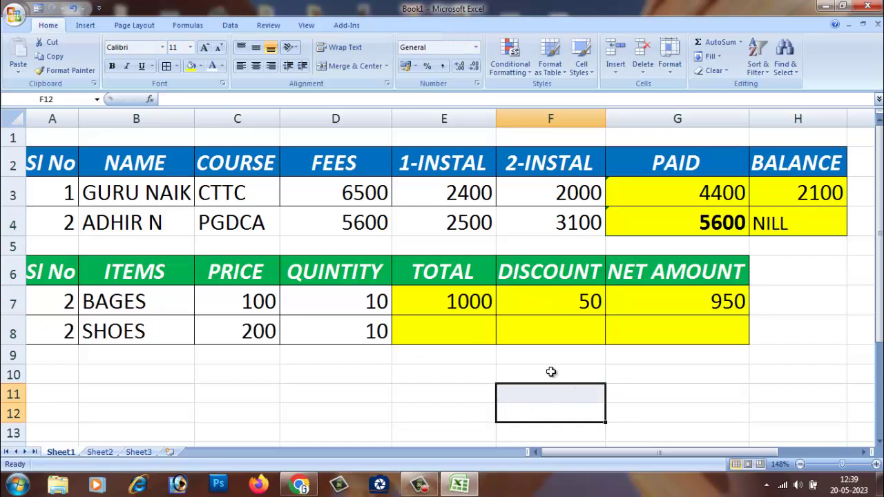
- Enter =C8*D8 in E8 so the SHOES TOTAL shows 2000
{"action": "left_click", "coordinate": [440, 331]}
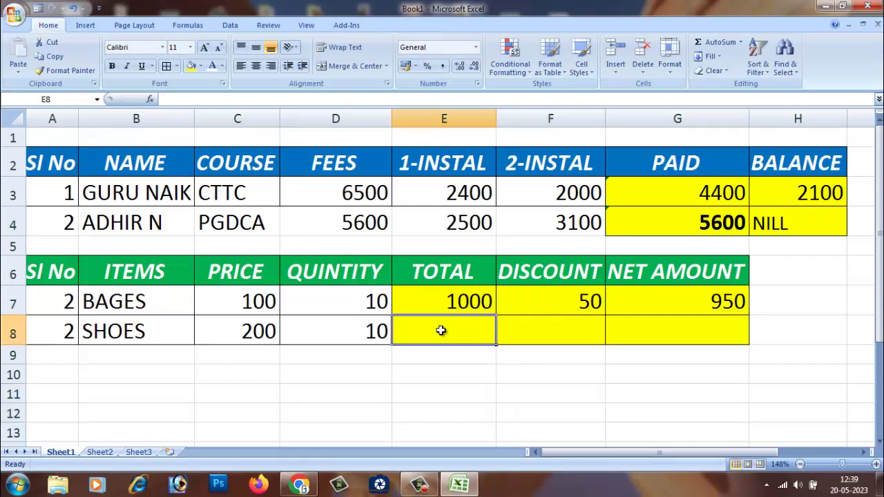
{"action": "type", "text": "="}
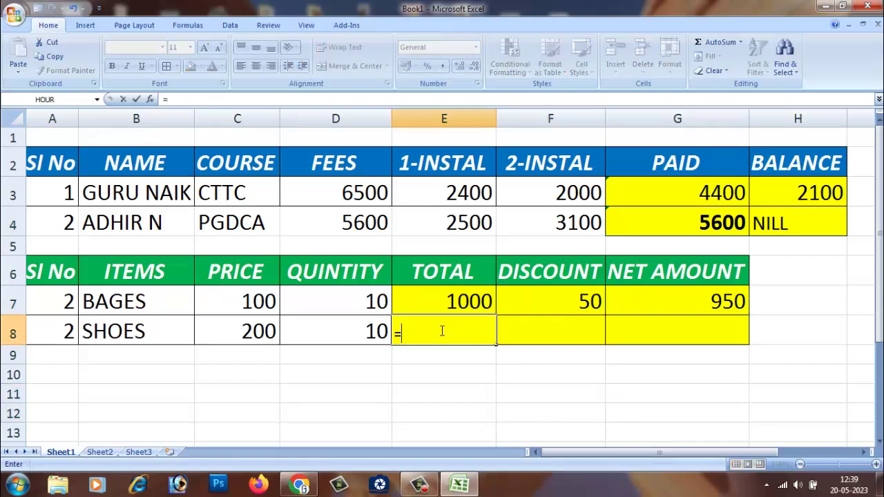
{"action": "left_click", "coordinate": [259, 332]}
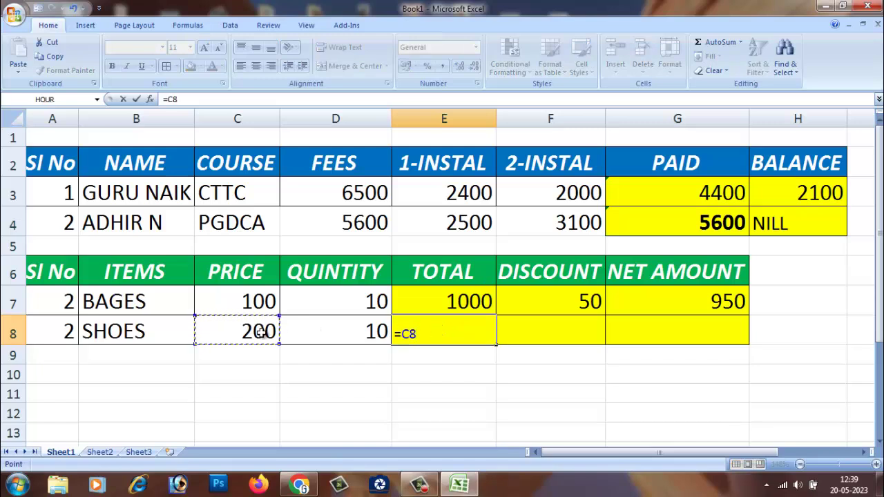
{"action": "left_click_drag", "start_coordinate": [404, 333], "coordinate": [694, 331]}
{"action": "left_click", "coordinate": [437, 332]}
{"action": "type", "text": "*"}
{"action": "left_click", "coordinate": [338, 334]}
{"action": "key", "text": "Return"}
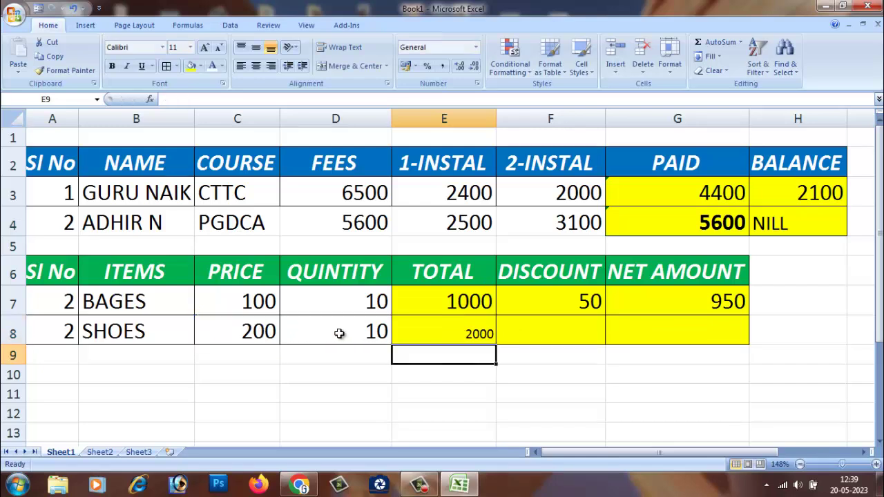
- Increase the font of E8:G8 to 18 points to match the BAGES row
{"action": "left_click_drag", "start_coordinate": [419, 331], "coordinate": [680, 329]}
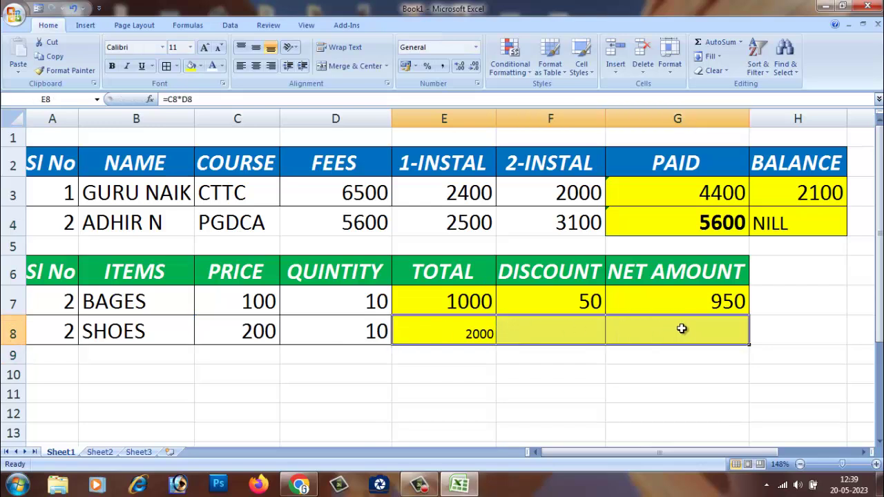
{"action": "left_click", "coordinate": [205, 47]}
{"action": "left_click", "coordinate": [205, 48]}
{"action": "left_click", "coordinate": [205, 48]}
{"action": "left_click", "coordinate": [205, 48]}
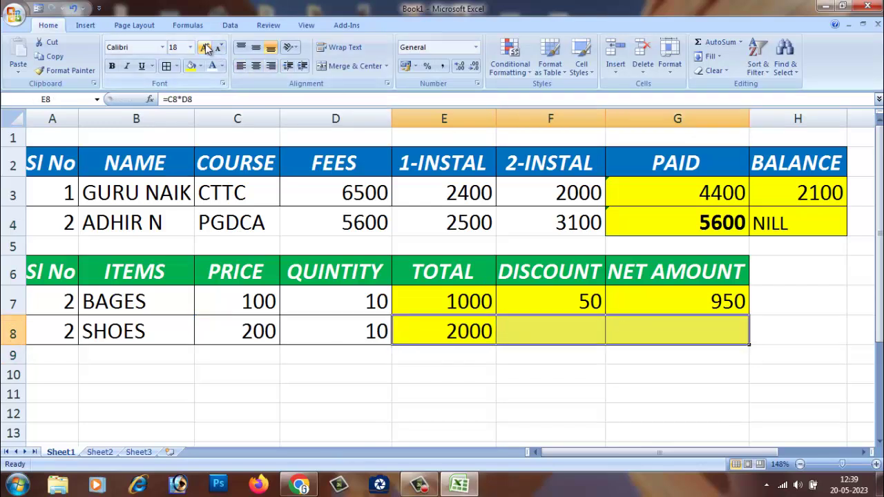
{"action": "left_click", "coordinate": [544, 330]}
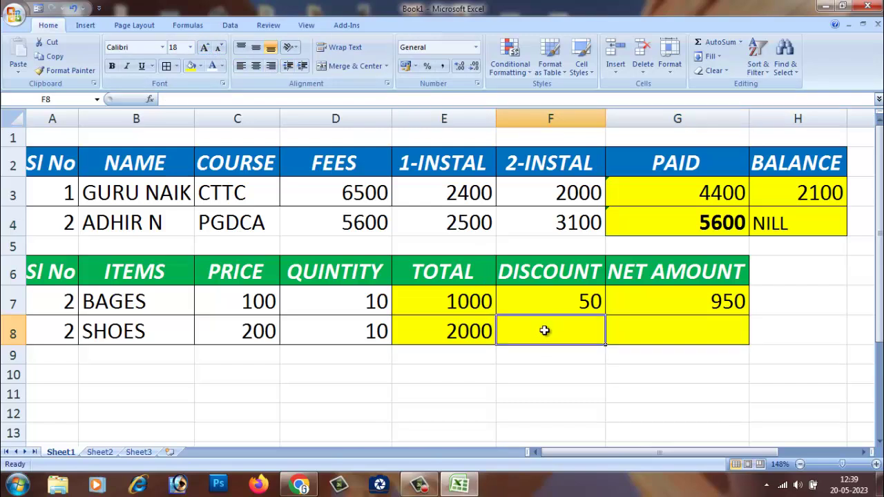
- Enter =E8*10/100 in F8 so the SHOES DISCOUNT shows 200
{"action": "type", "text": "="}
{"action": "left_click", "coordinate": [473, 332]}
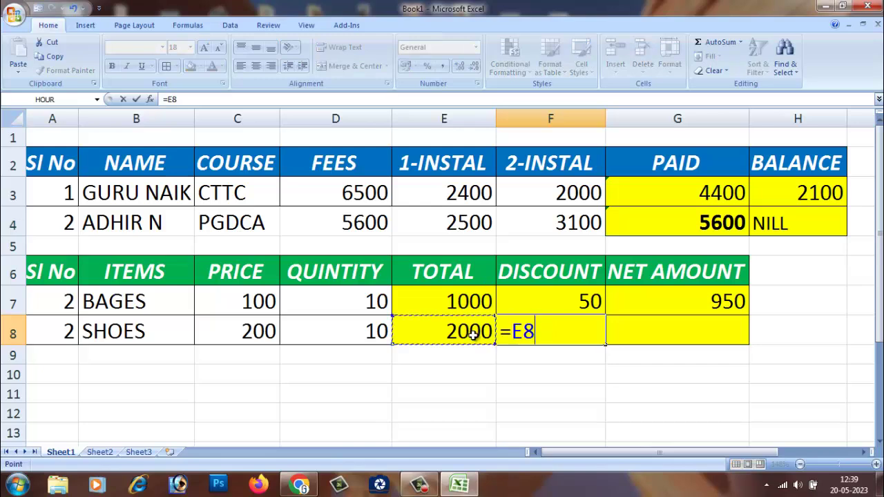
{"action": "type", "text": "*"}
{"action": "type", "text": "10"}
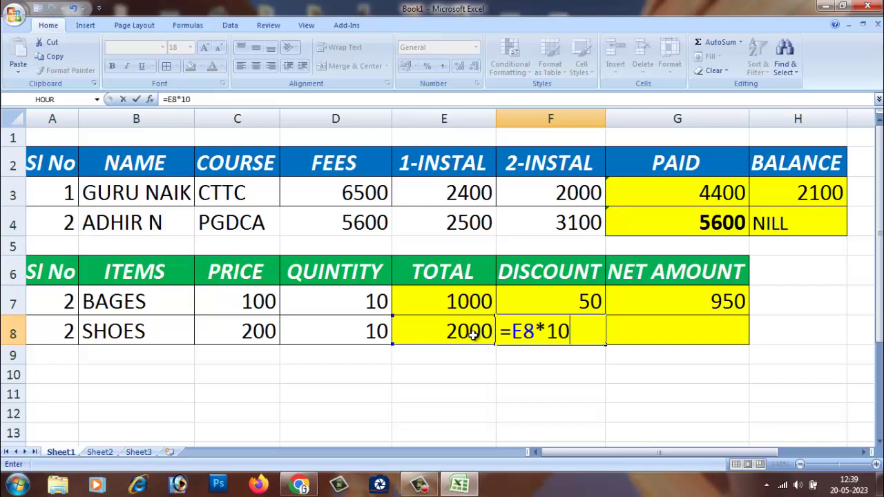
{"action": "type", "text": "/"}
{"action": "type", "text": "100"}
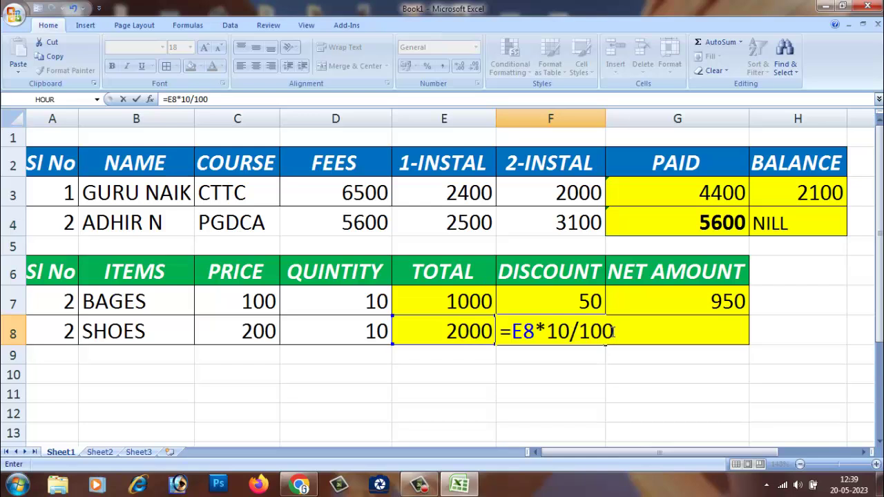
{"action": "key", "text": "Return"}
{"action": "left_click", "coordinate": [582, 335]}
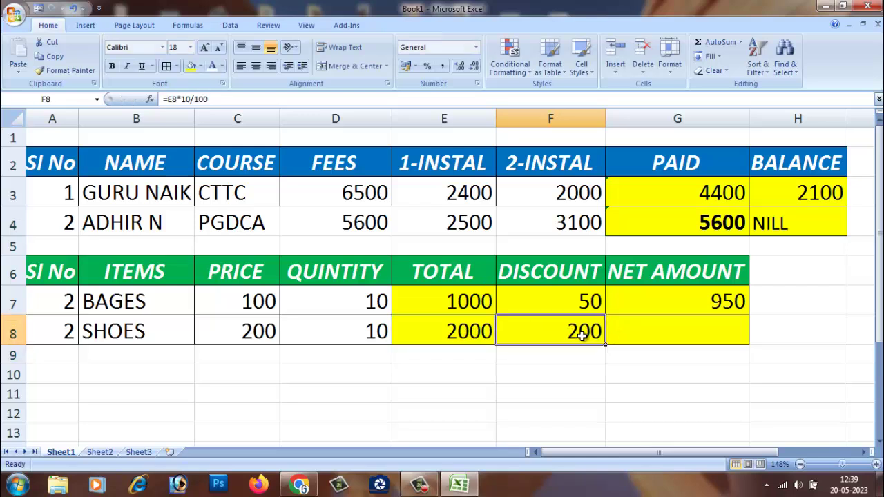
- Enter =E8-F8 in G8 so the SHOES NET AMOUNT shows 1800
{"action": "left_click", "coordinate": [670, 336]}
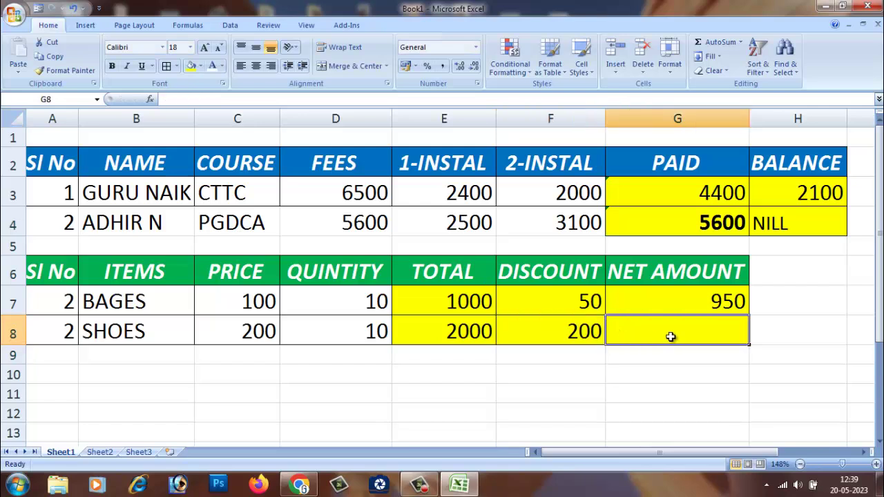
{"action": "type", "text": "="}
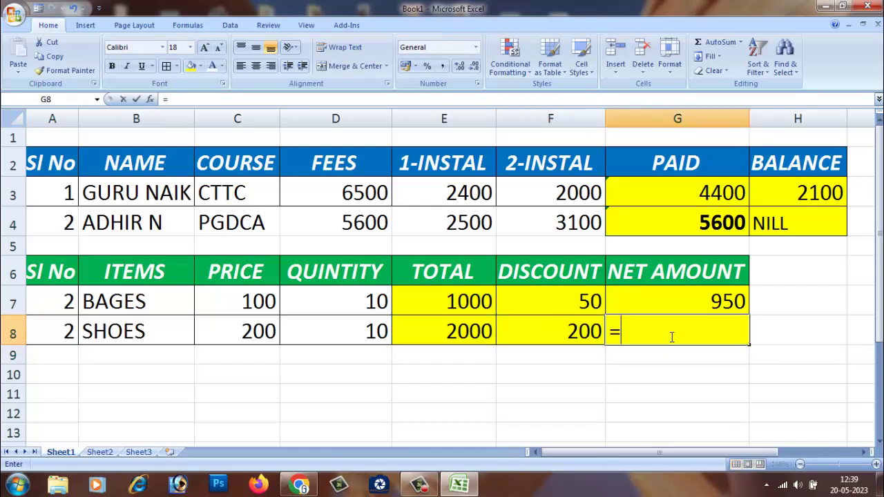
{"action": "left_click", "coordinate": [472, 334]}
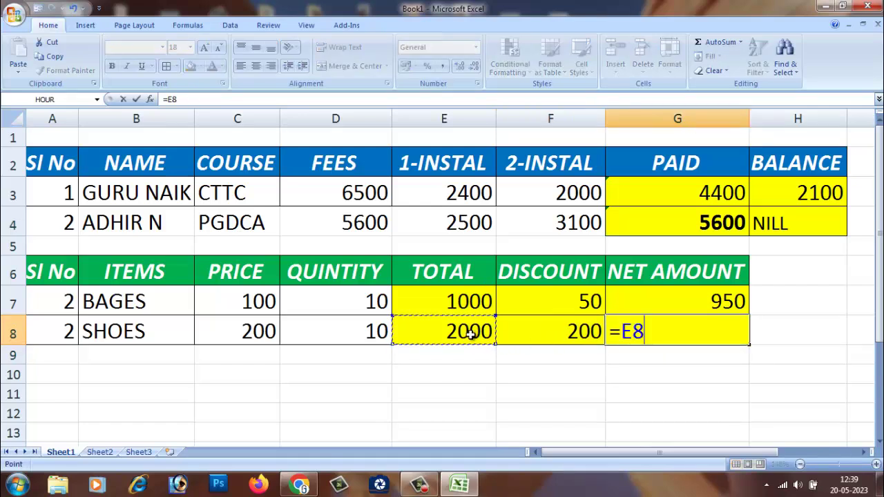
{"action": "type", "text": "-"}
{"action": "left_click", "coordinate": [574, 328]}
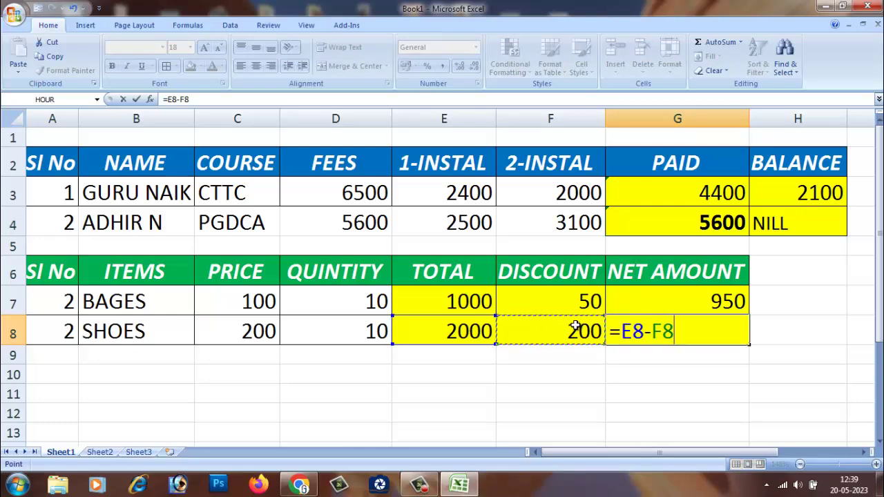
{"action": "key", "text": "Return"}
{"action": "left_click", "coordinate": [684, 335]}
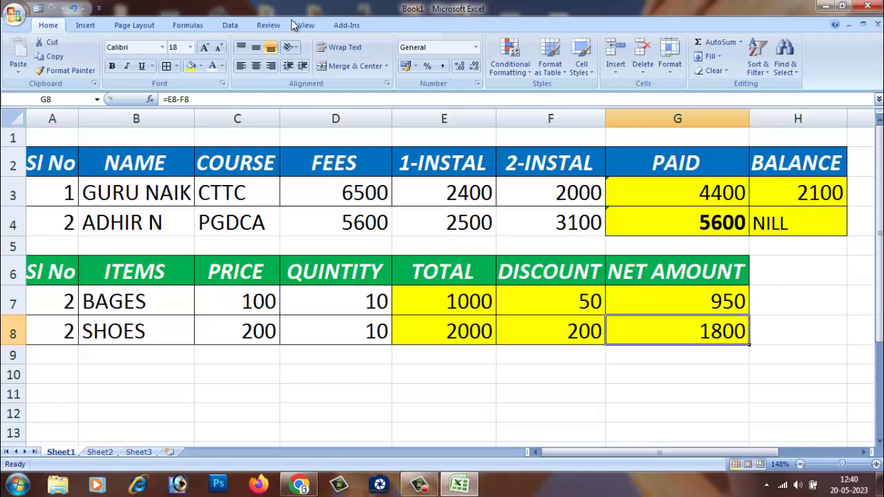
{"action": "left_click", "coordinate": [681, 192]}
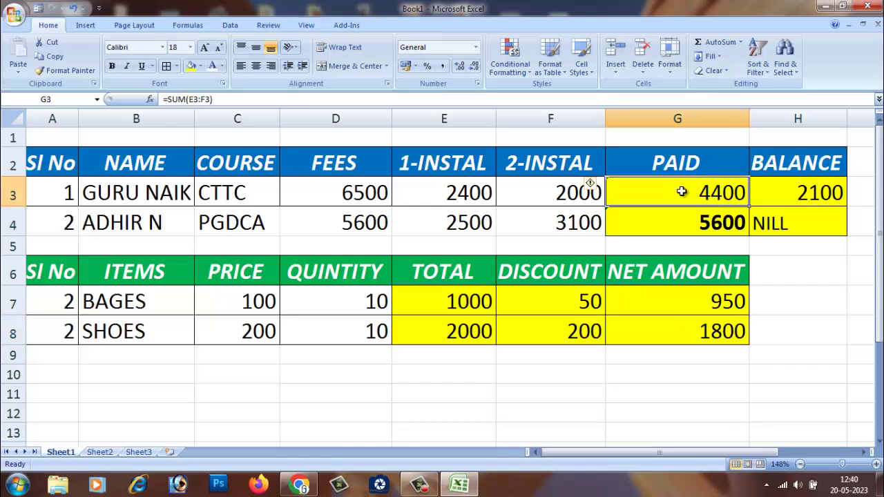
{"action": "left_click", "coordinate": [836, 193]}
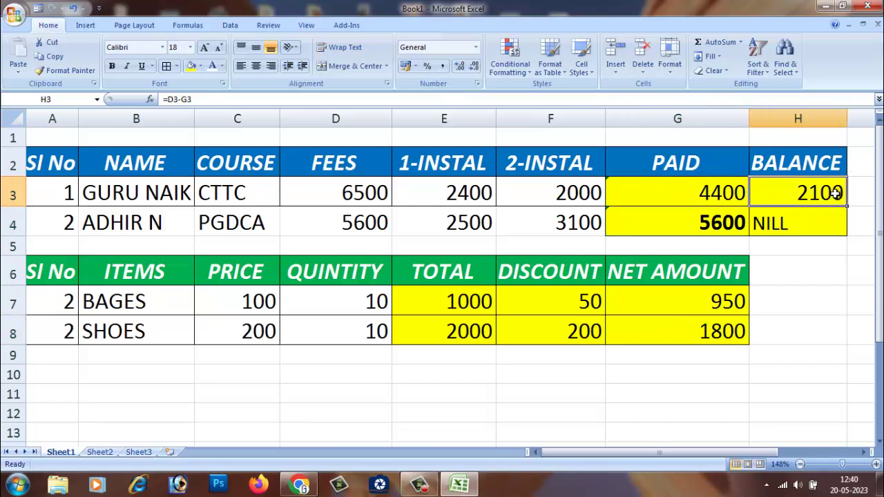
{"action": "left_click", "coordinate": [702, 227]}
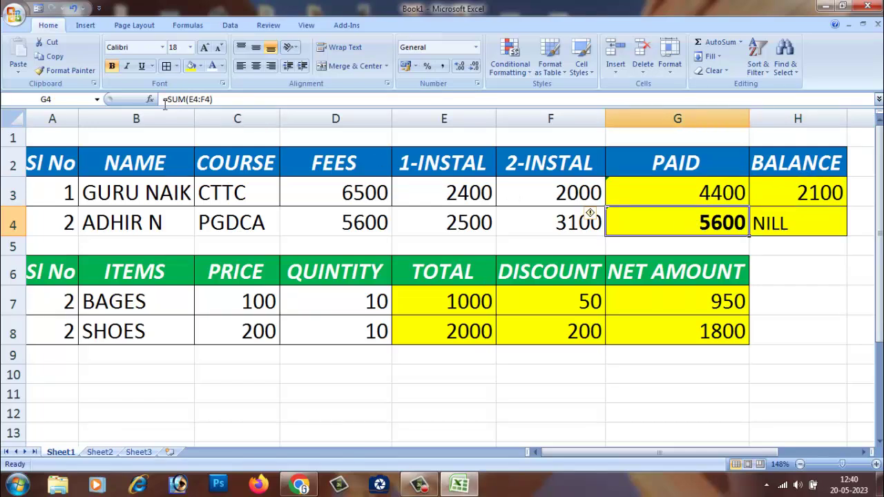
{"action": "left_click_drag", "start_coordinate": [163, 100], "coordinate": [226, 100]}
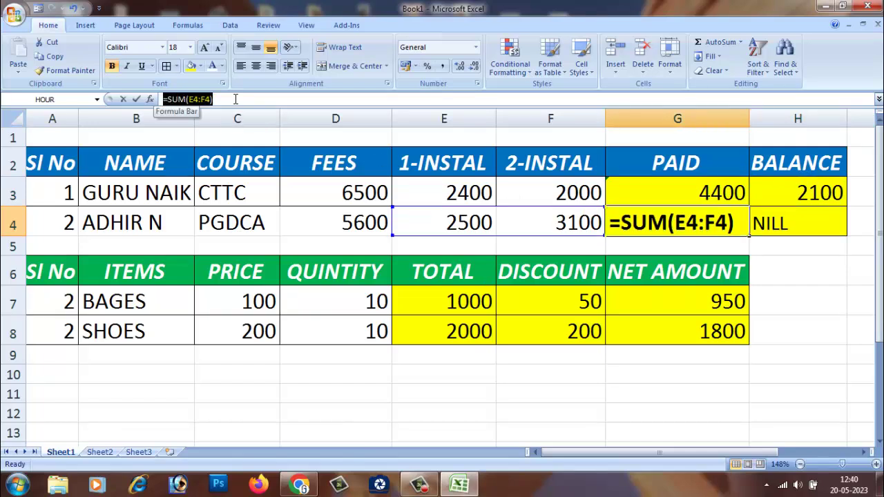
{"action": "left_click", "coordinate": [776, 224]}
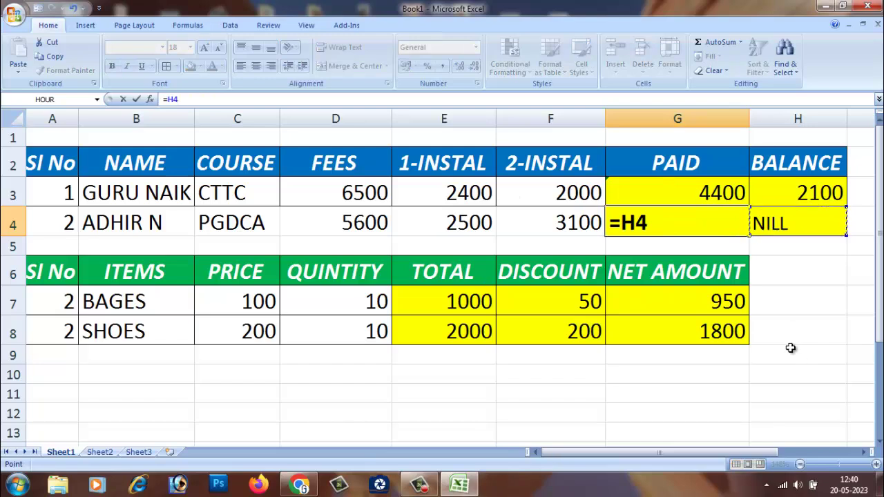
{"action": "key", "text": "Escape"}
{"action": "left_click", "coordinate": [785, 230]}
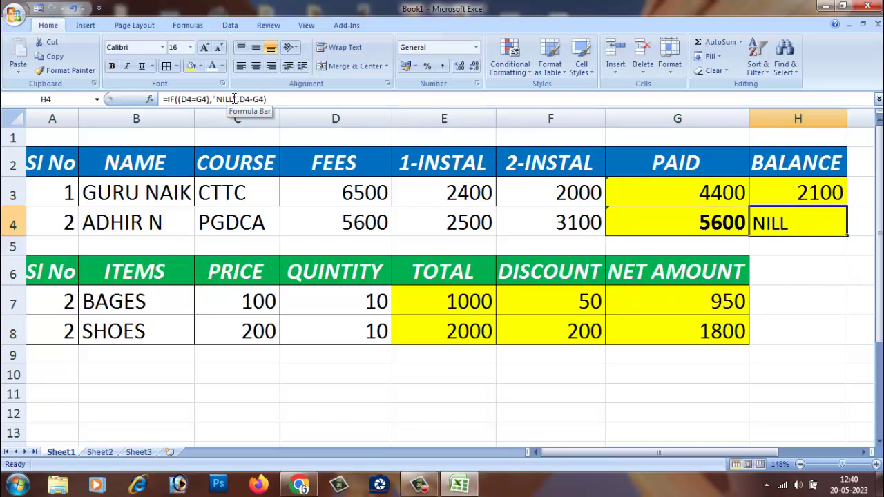
{"action": "left_click", "coordinate": [709, 298]}
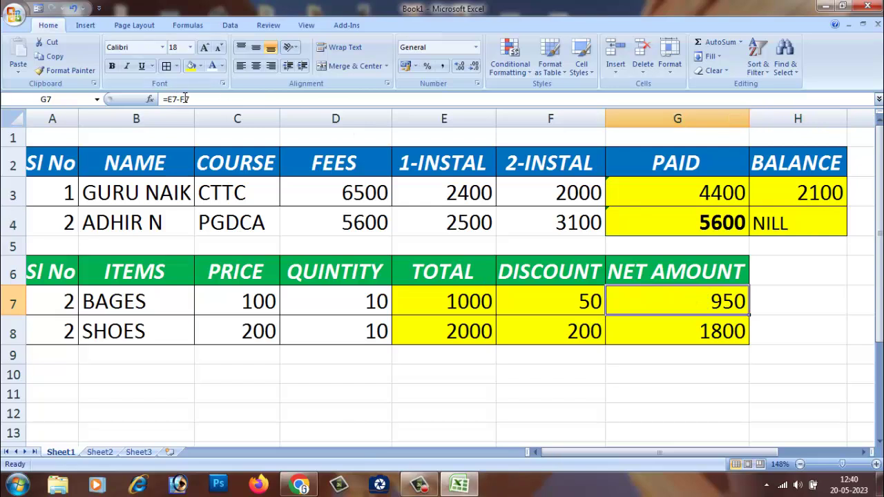
{"action": "left_click", "coordinate": [714, 337]}
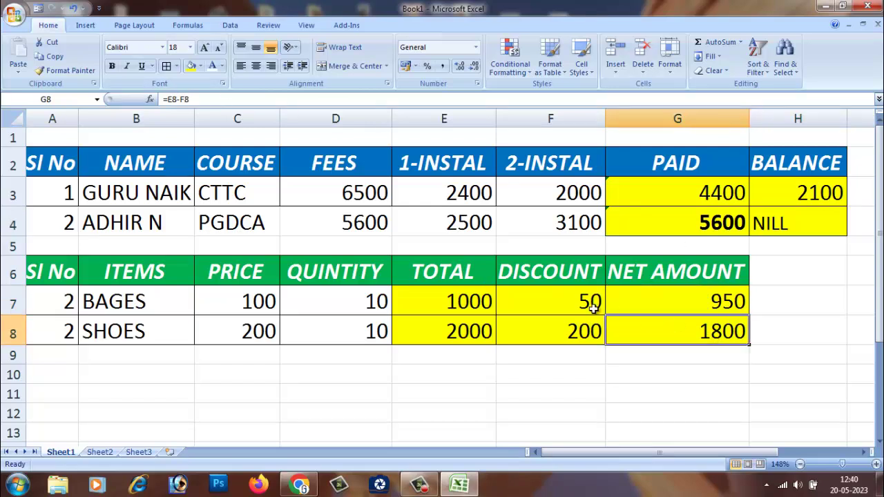
{"action": "left_click", "coordinate": [572, 301]}
{"action": "left_click", "coordinate": [442, 303]}
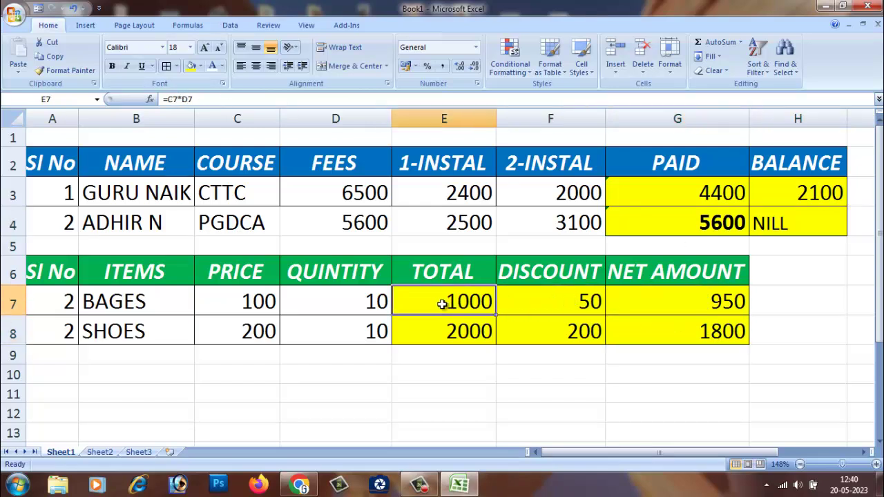
{"action": "left_click", "coordinate": [205, 387]}
{"action": "mouse_move", "coordinate": [52, 138]}
{"action": "left_mouse_down"}
{"action": "mouse_move", "coordinate": [803, 313]}
{"action": "mouse_move", "coordinate": [805, 329]}
{"action": "left_mouse_up"}
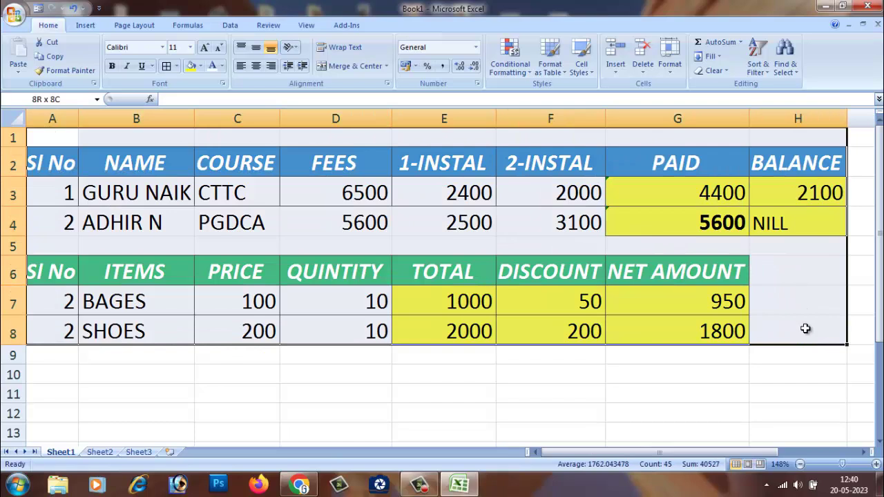
{"action": "left_click", "coordinate": [796, 338]}
{"action": "left_click", "coordinate": [795, 356]}
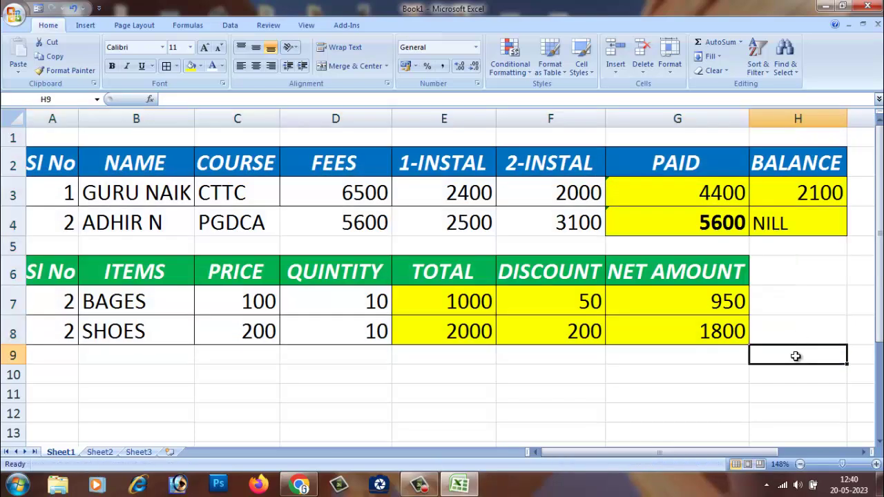